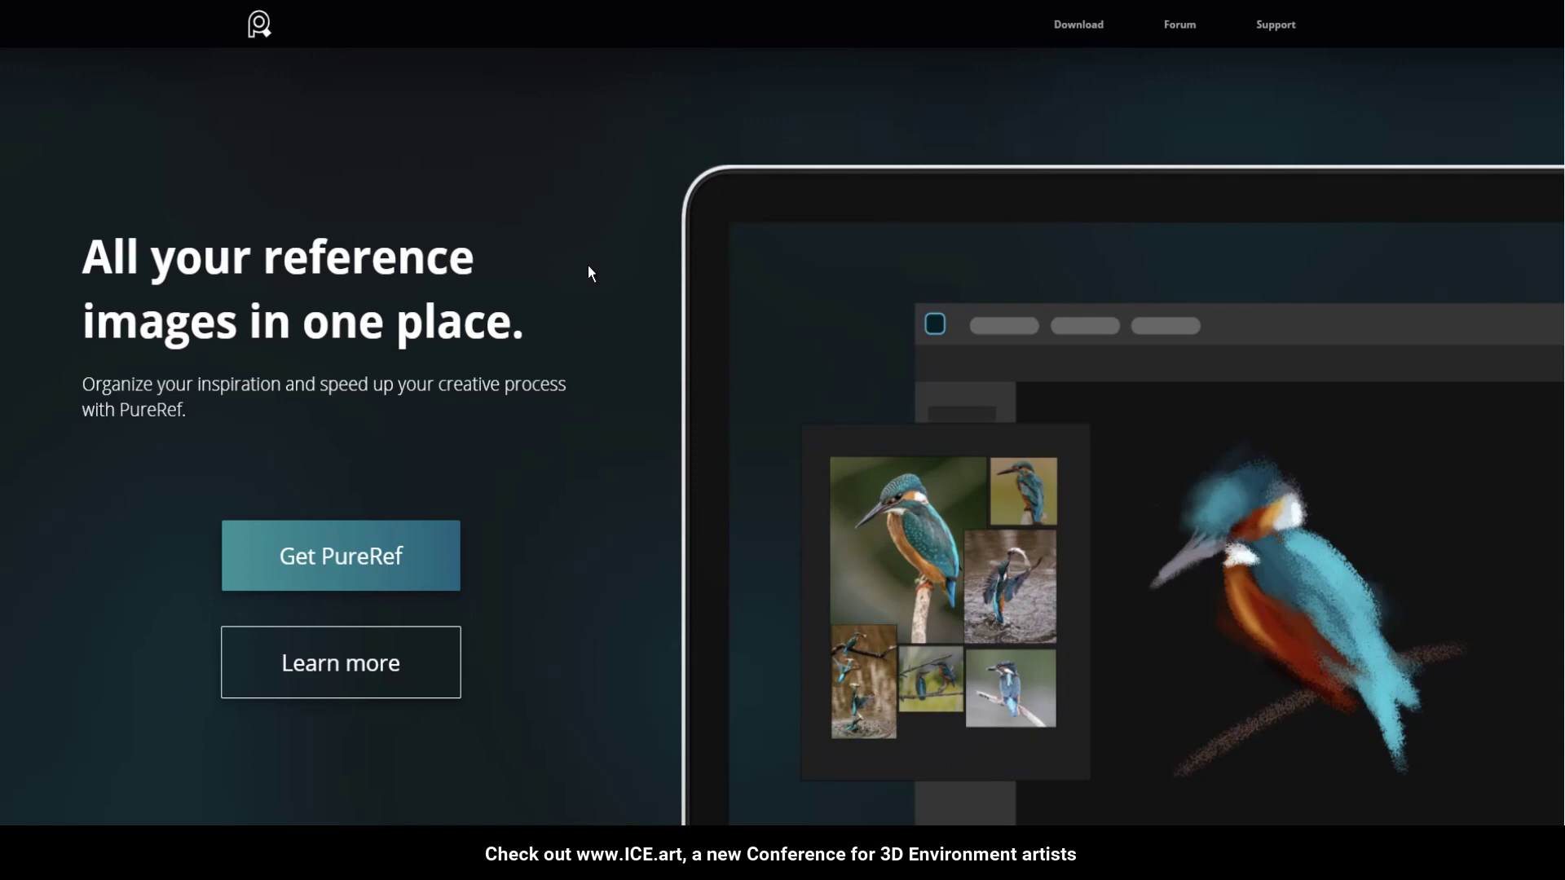
- Open the PureRef download page and review the Windows Installer 64 options
{"action": "left_click", "coordinate": [387, 561]}
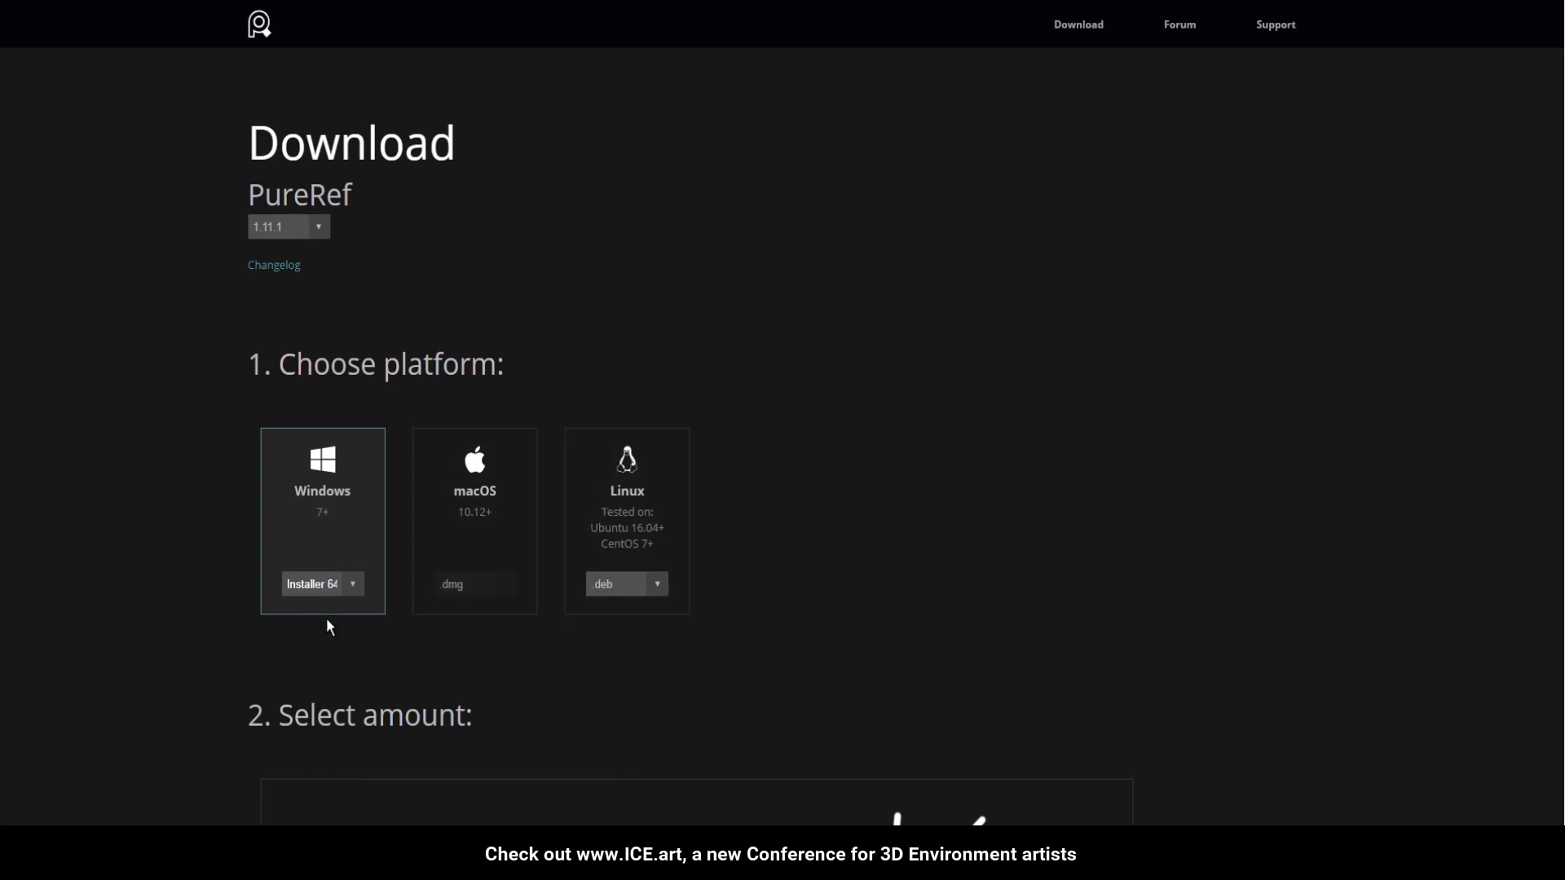
{"action": "left_click", "coordinate": [352, 601]}
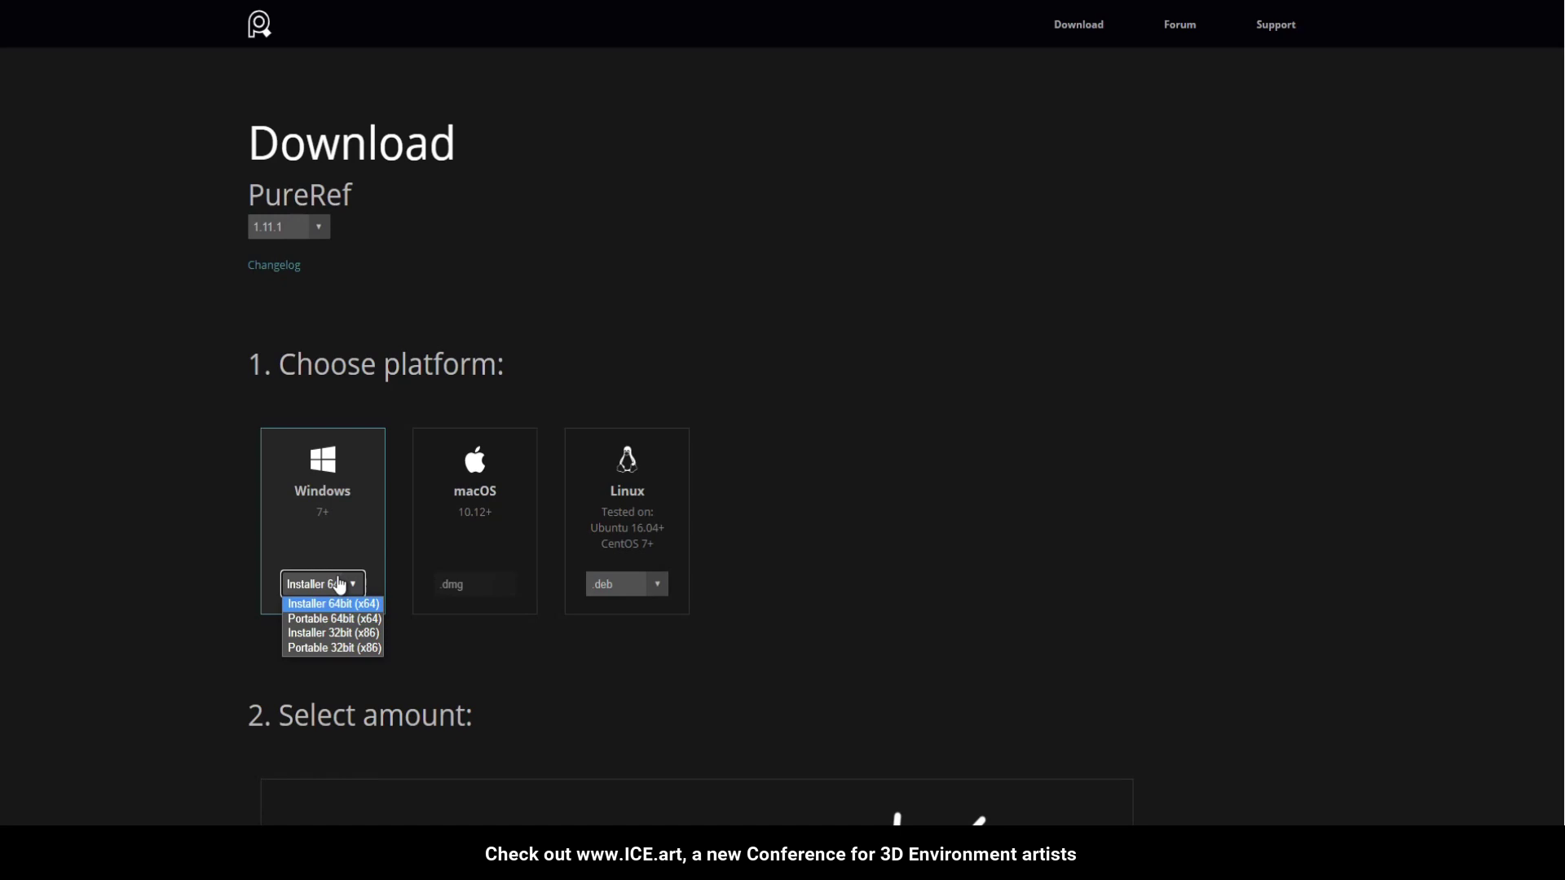
{"action": "left_click", "coordinate": [170, 567]}
- Scroll down past the donation amounts to Checkout, then back up
{"action": "scroll", "coordinate": [154, 566], "scroll_direction": "down", "scroll_amount": 2}
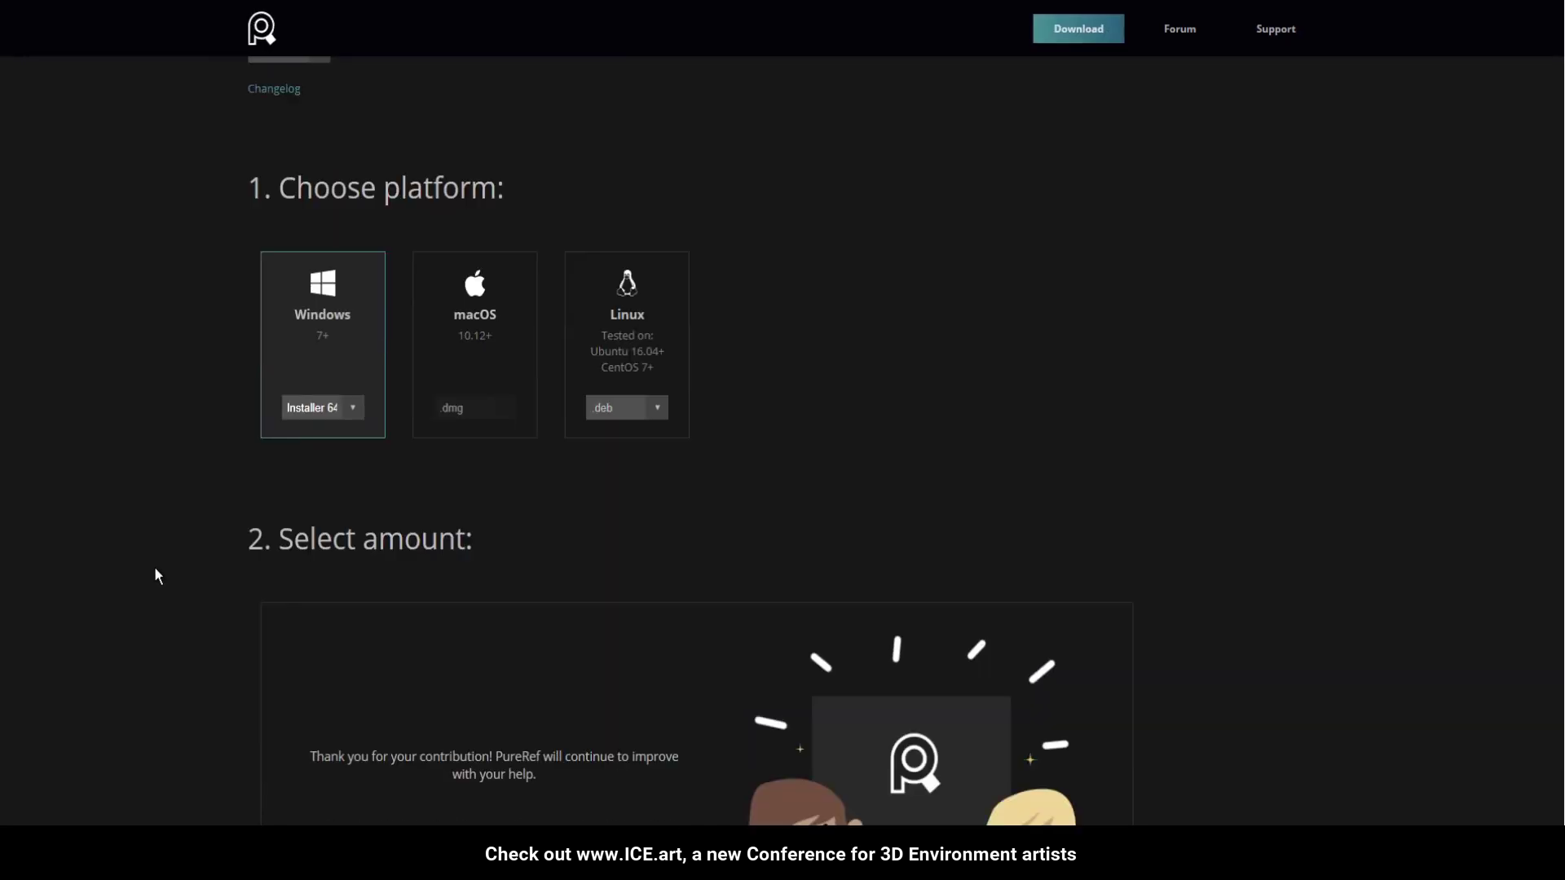
{"action": "scroll", "coordinate": [155, 542], "scroll_direction": "down", "scroll_amount": 3}
{"action": "scroll", "coordinate": [183, 531], "scroll_direction": "down", "scroll_amount": 2}
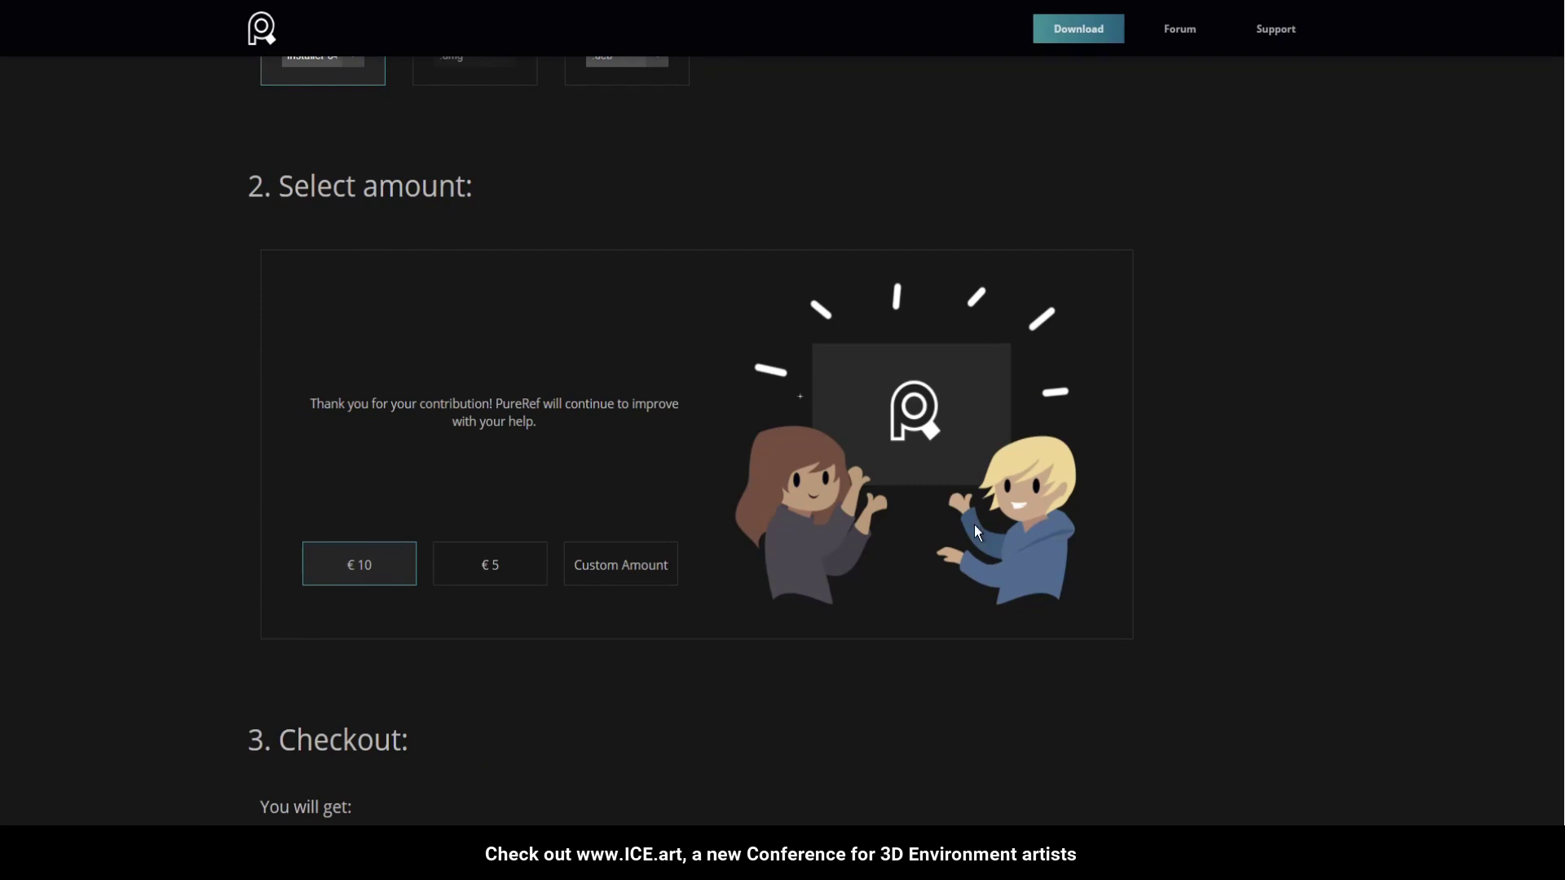
{"action": "scroll", "coordinate": [1236, 505], "scroll_direction": "down", "scroll_amount": 1}
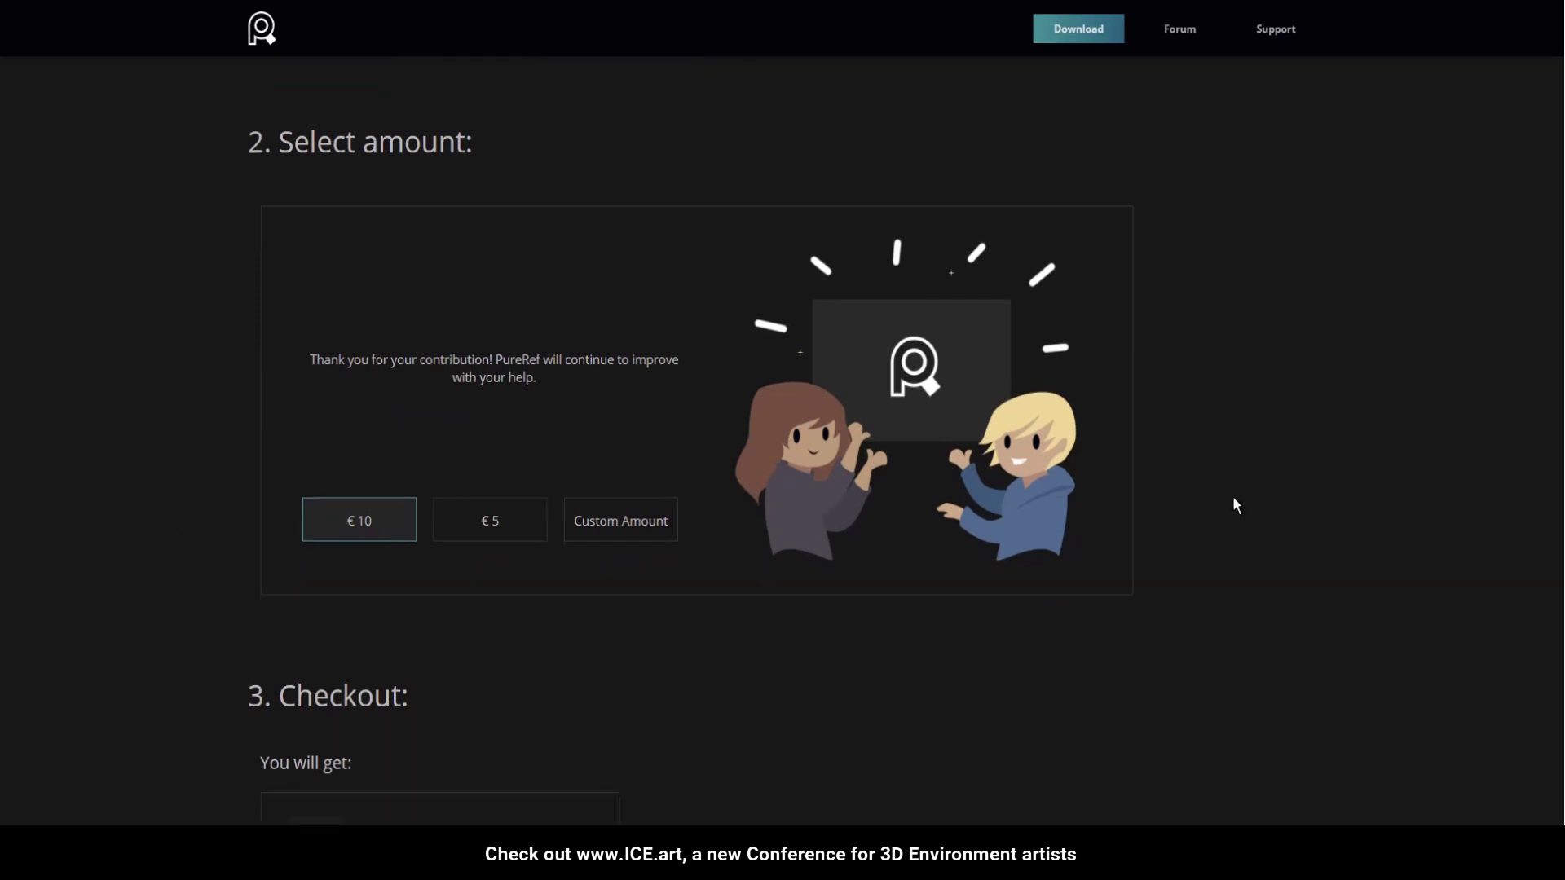
{"action": "scroll", "coordinate": [1235, 502], "scroll_direction": "down", "scroll_amount": 2}
{"action": "scroll", "coordinate": [1180, 626], "scroll_direction": "down", "scroll_amount": 4}
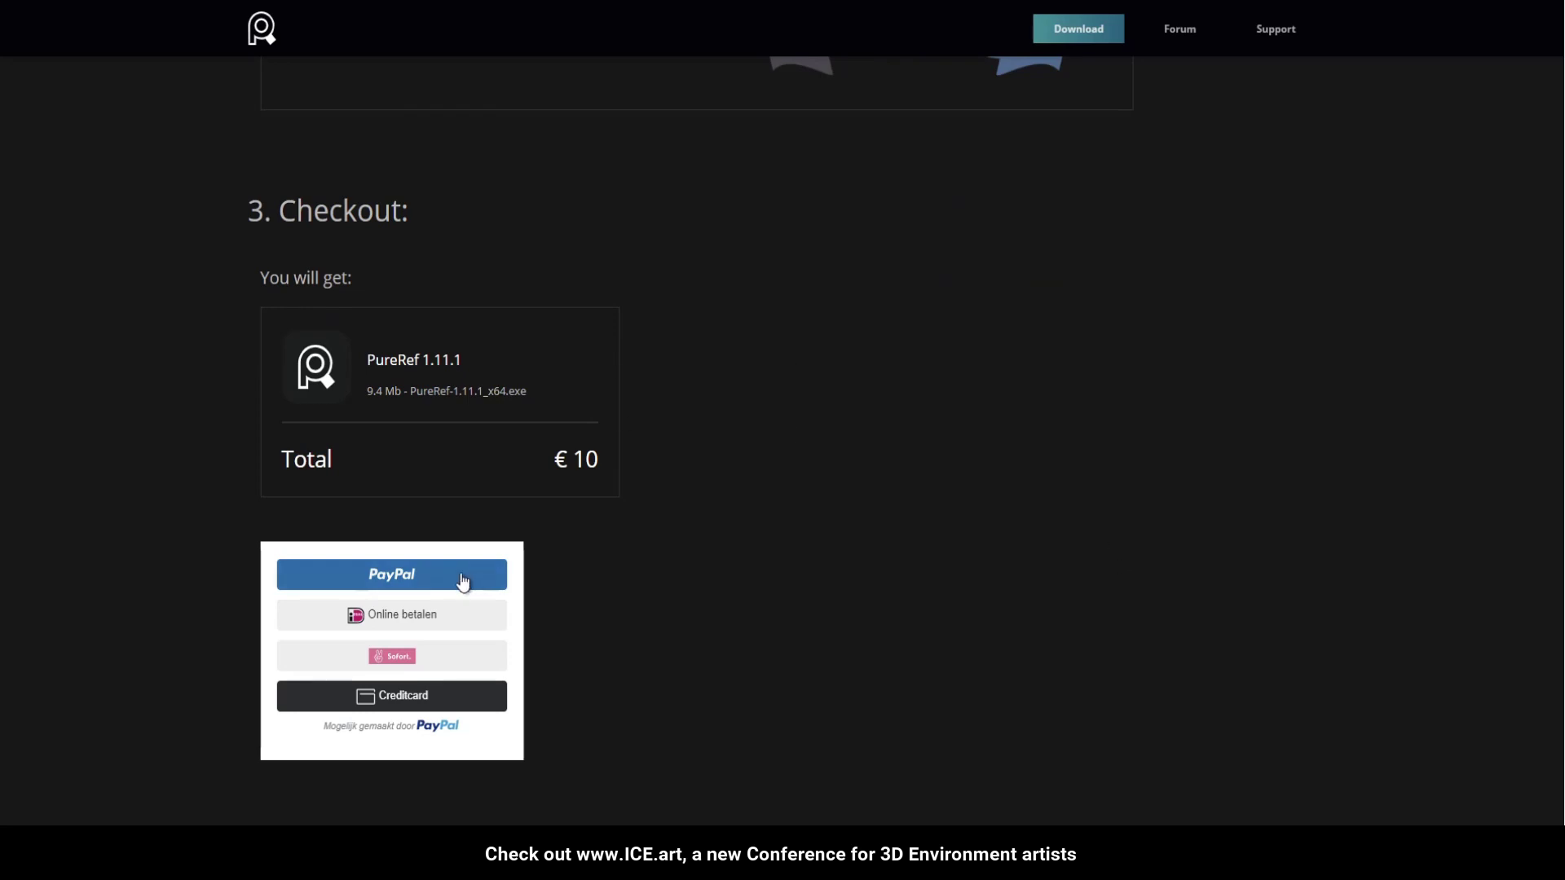
{"action": "scroll", "coordinate": [937, 610], "scroll_direction": "up", "scroll_amount": 10}
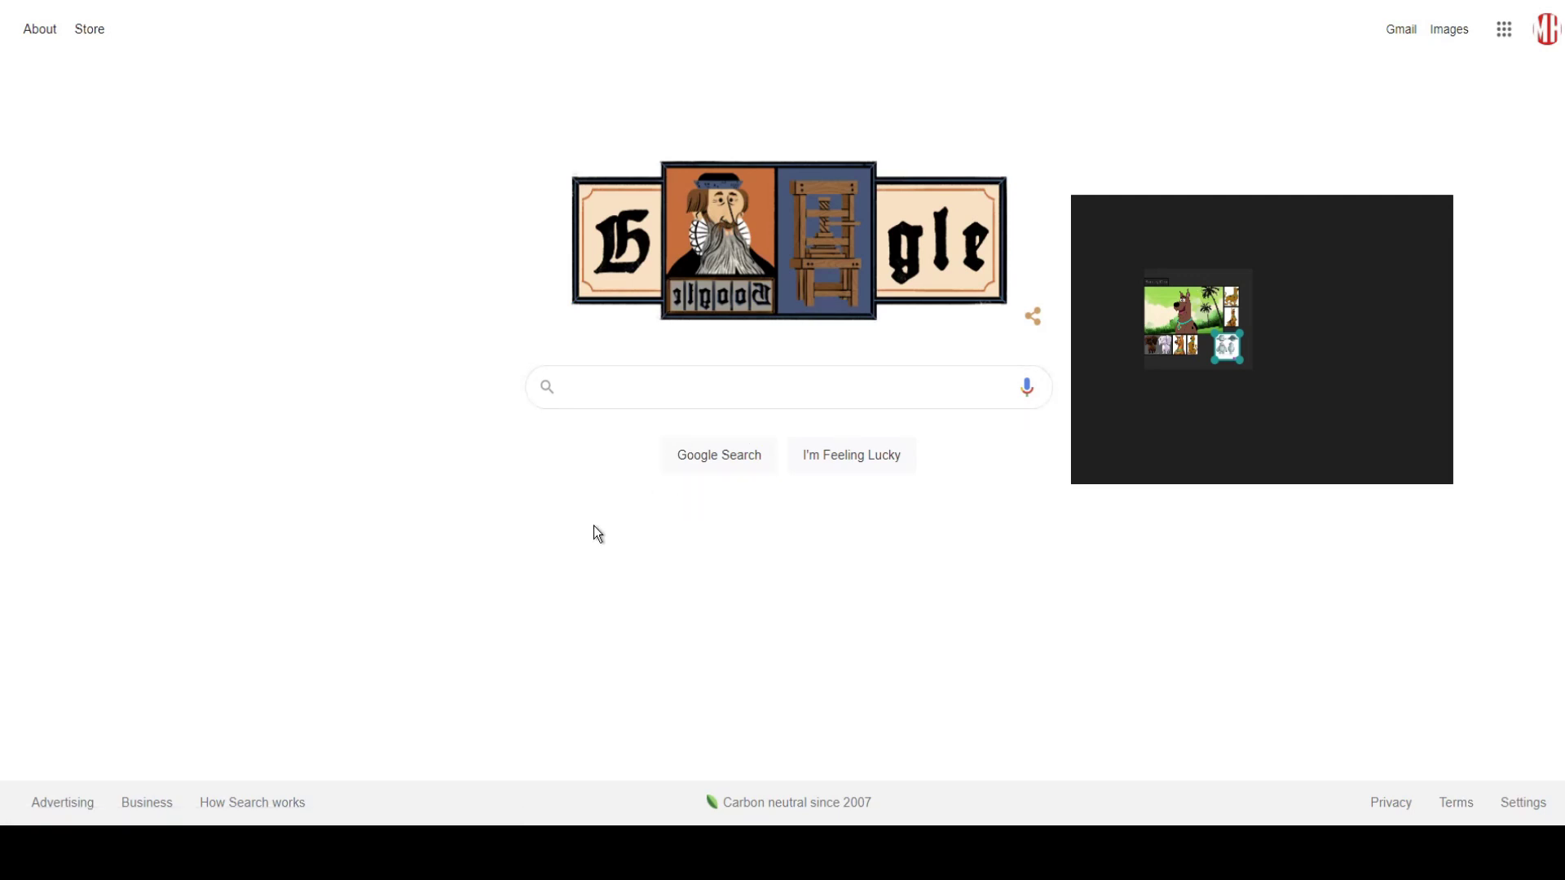
- Search Google for 'woody toy story' and switch to the Images results
{"action": "left_click", "coordinate": [634, 396]}
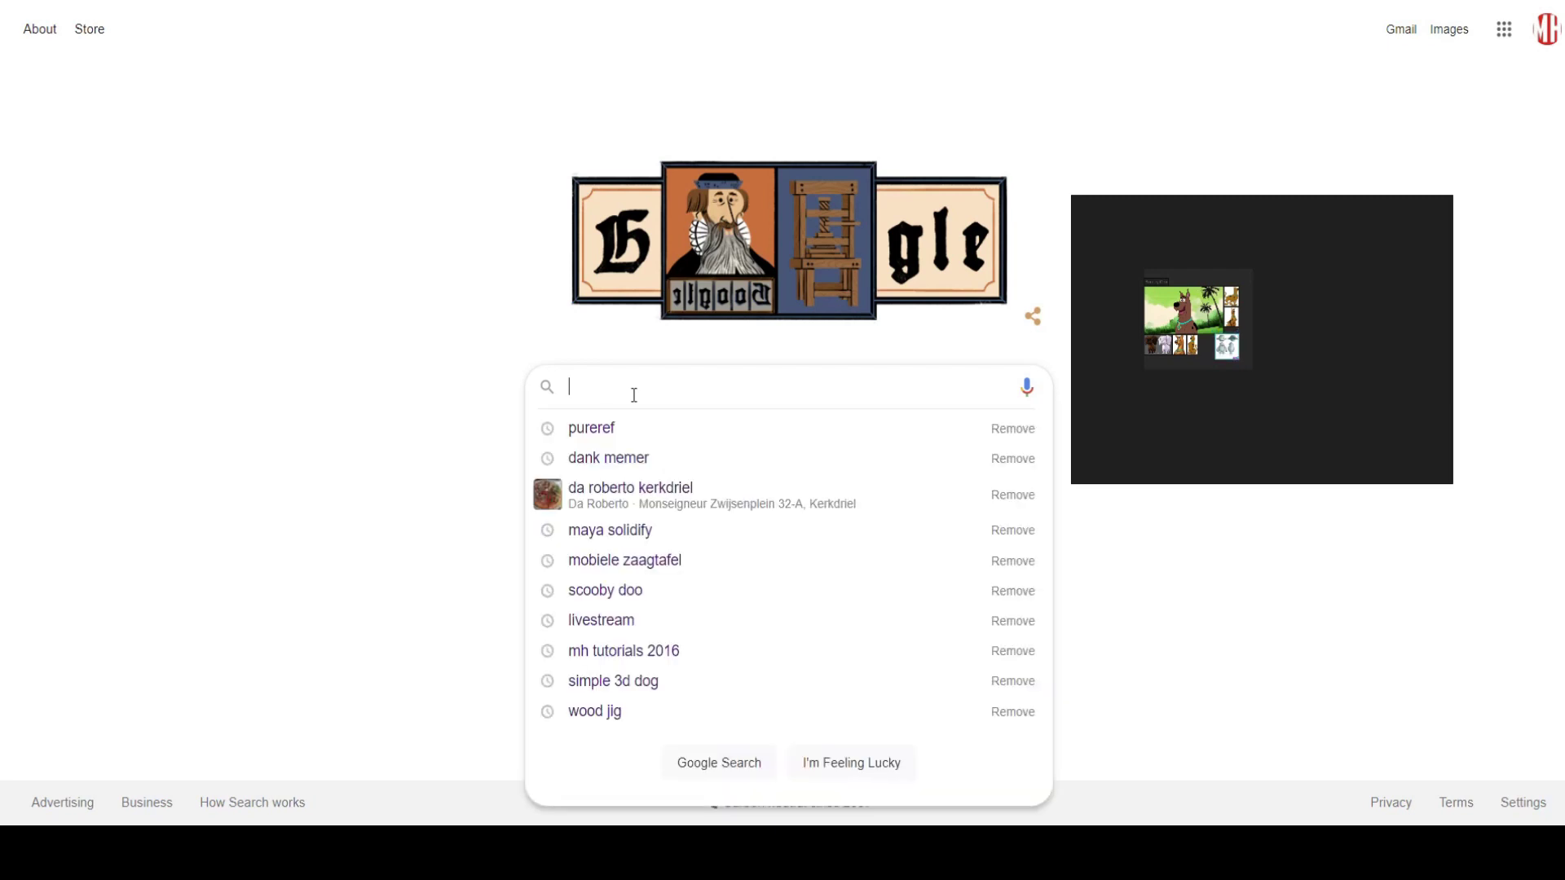
{"action": "type", "text": "wood"}
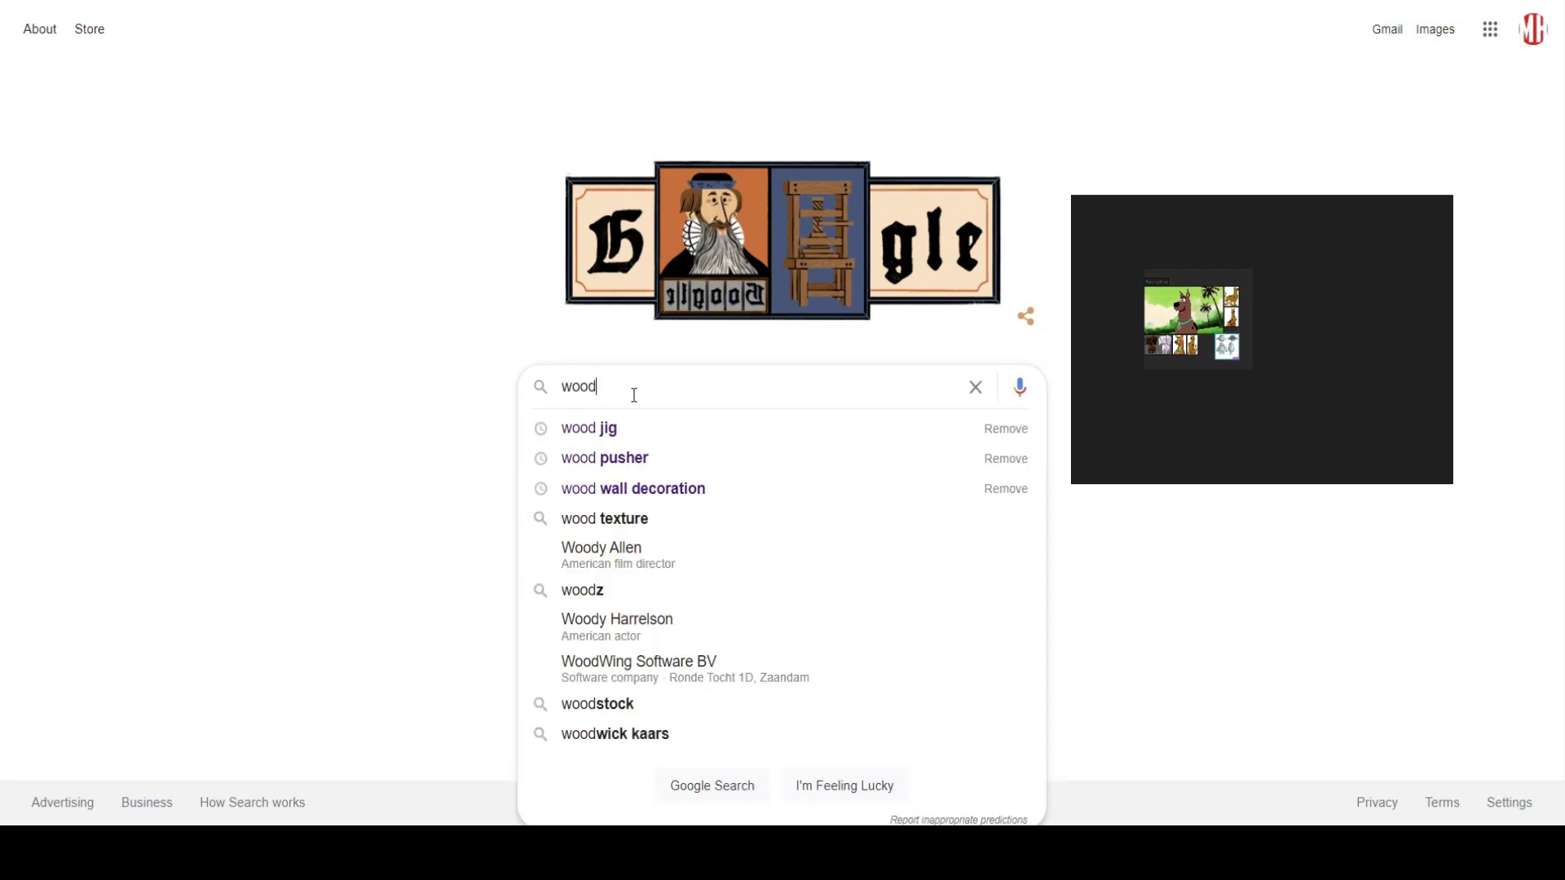
{"action": "type", "text": "y toy st"}
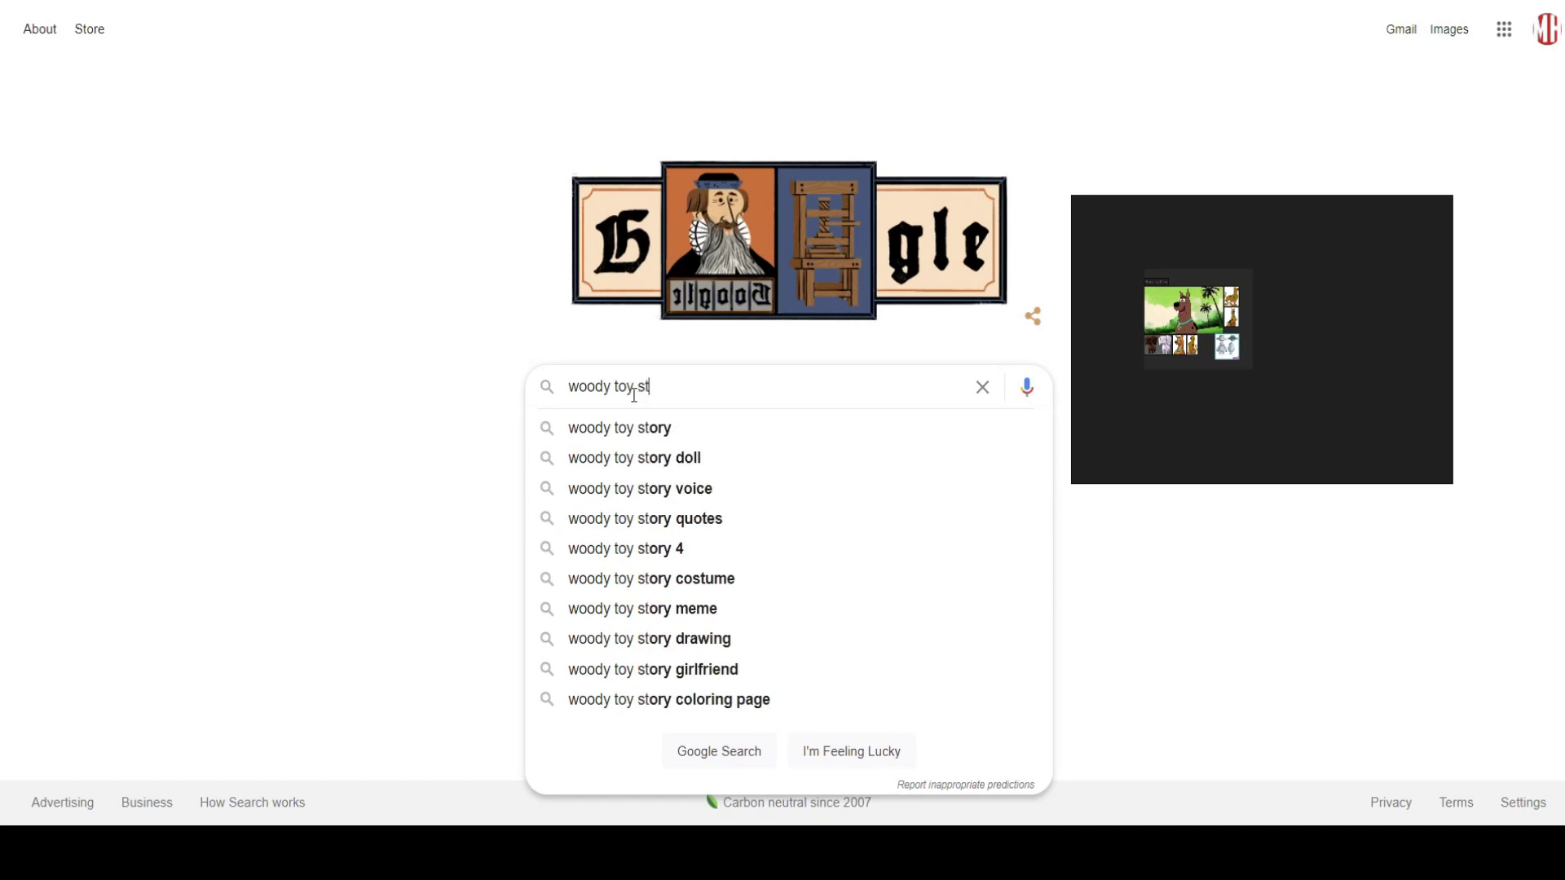
{"action": "type", "text": "ory"}
{"action": "key", "text": "Return"}
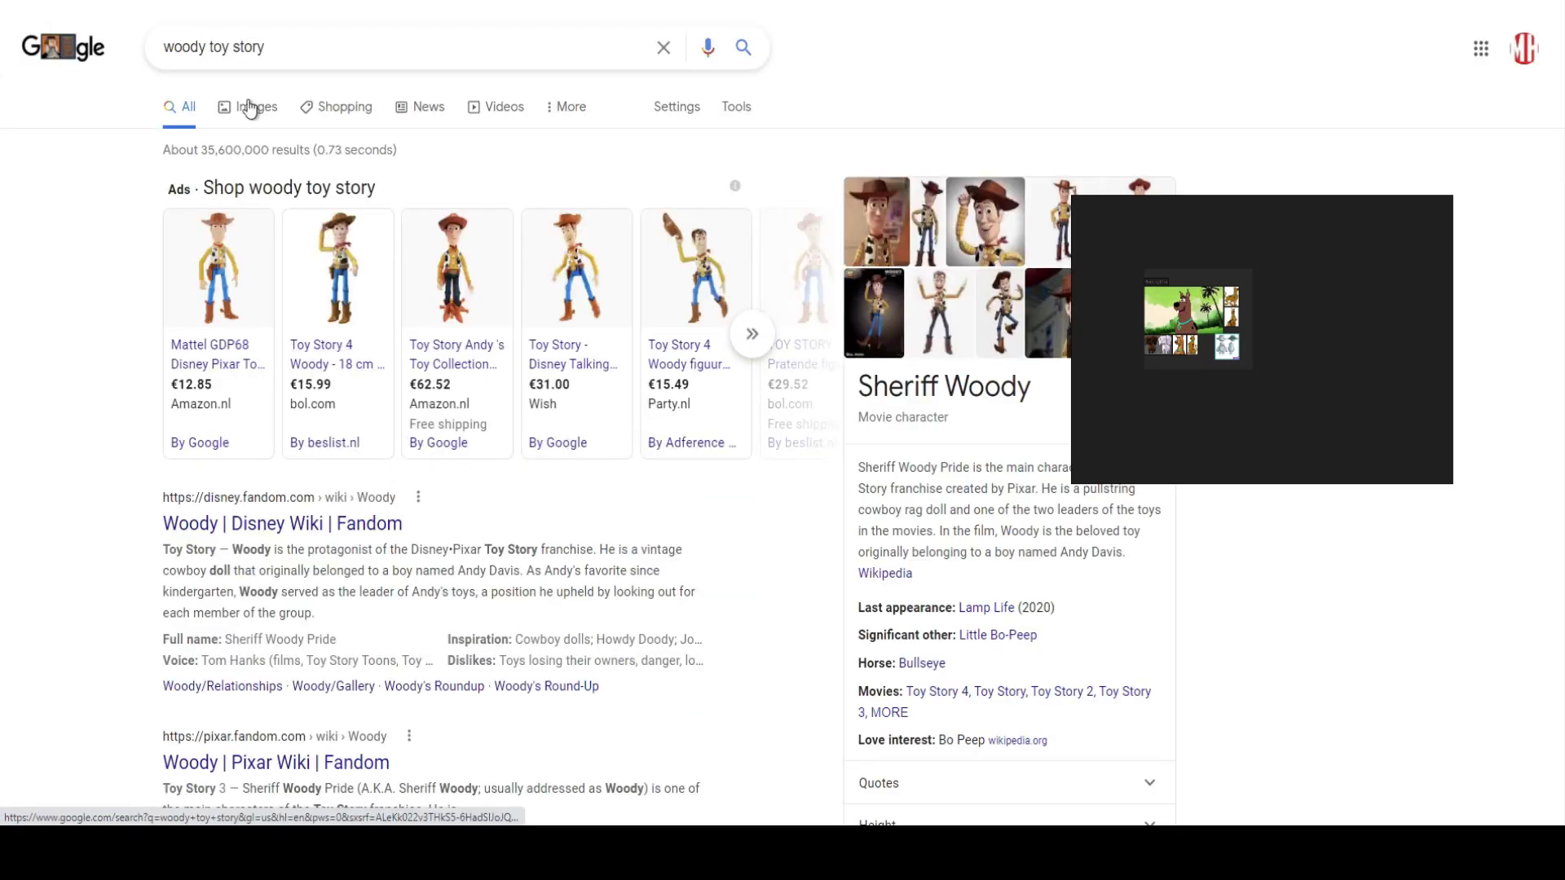
{"action": "left_click", "coordinate": [253, 112]}
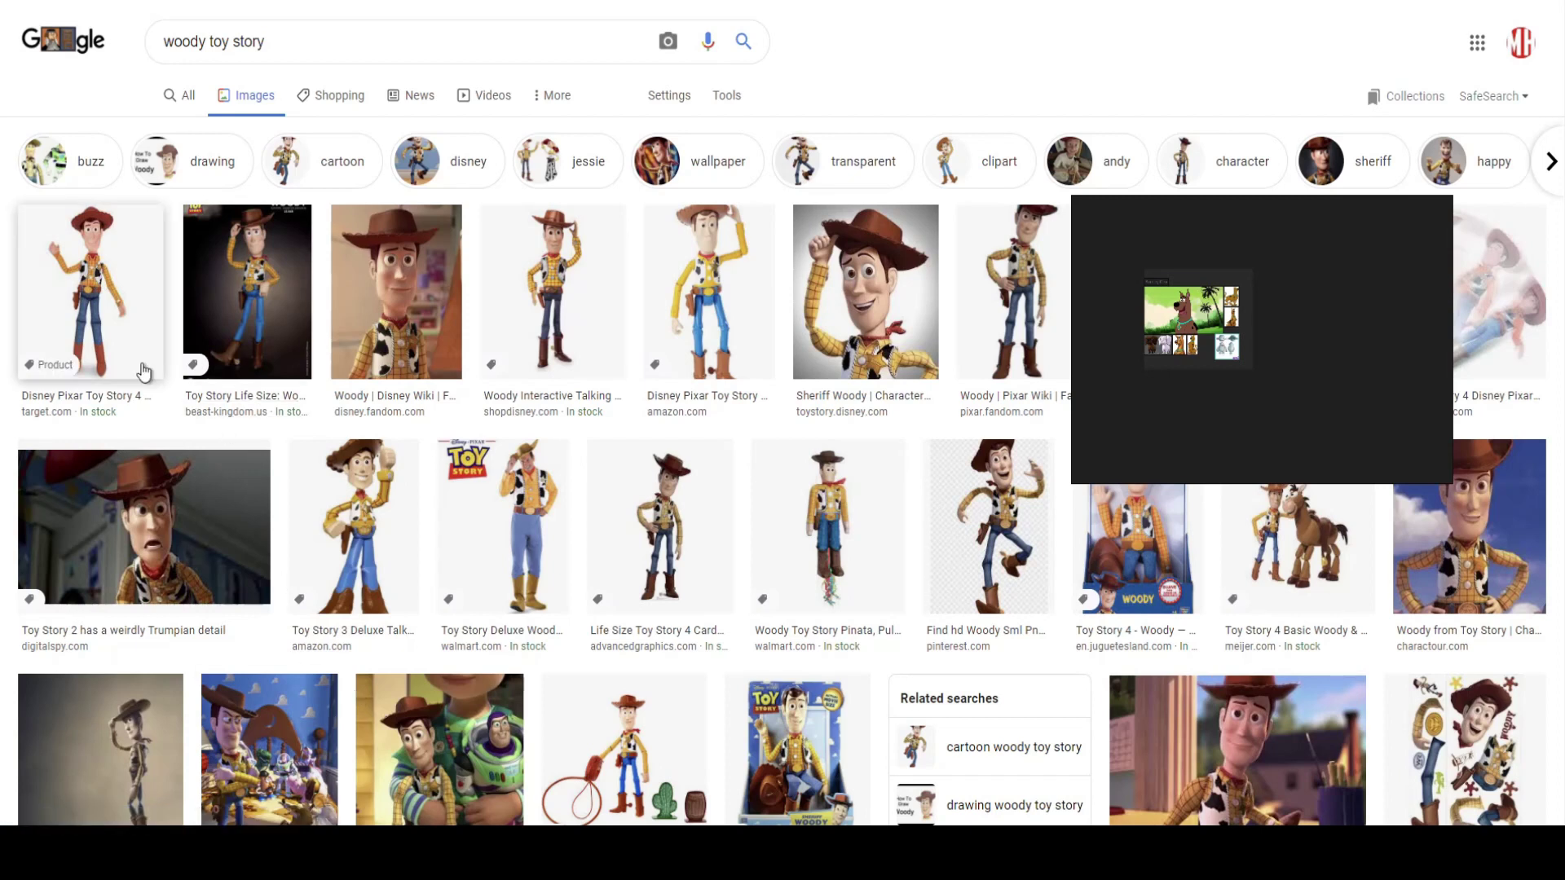
- Add two standing Woody images and a leaping Woody to the board, then enlarge the window and shift it left
{"action": "left_click_drag", "start_coordinate": [106, 271], "coordinate": [1348, 310]}
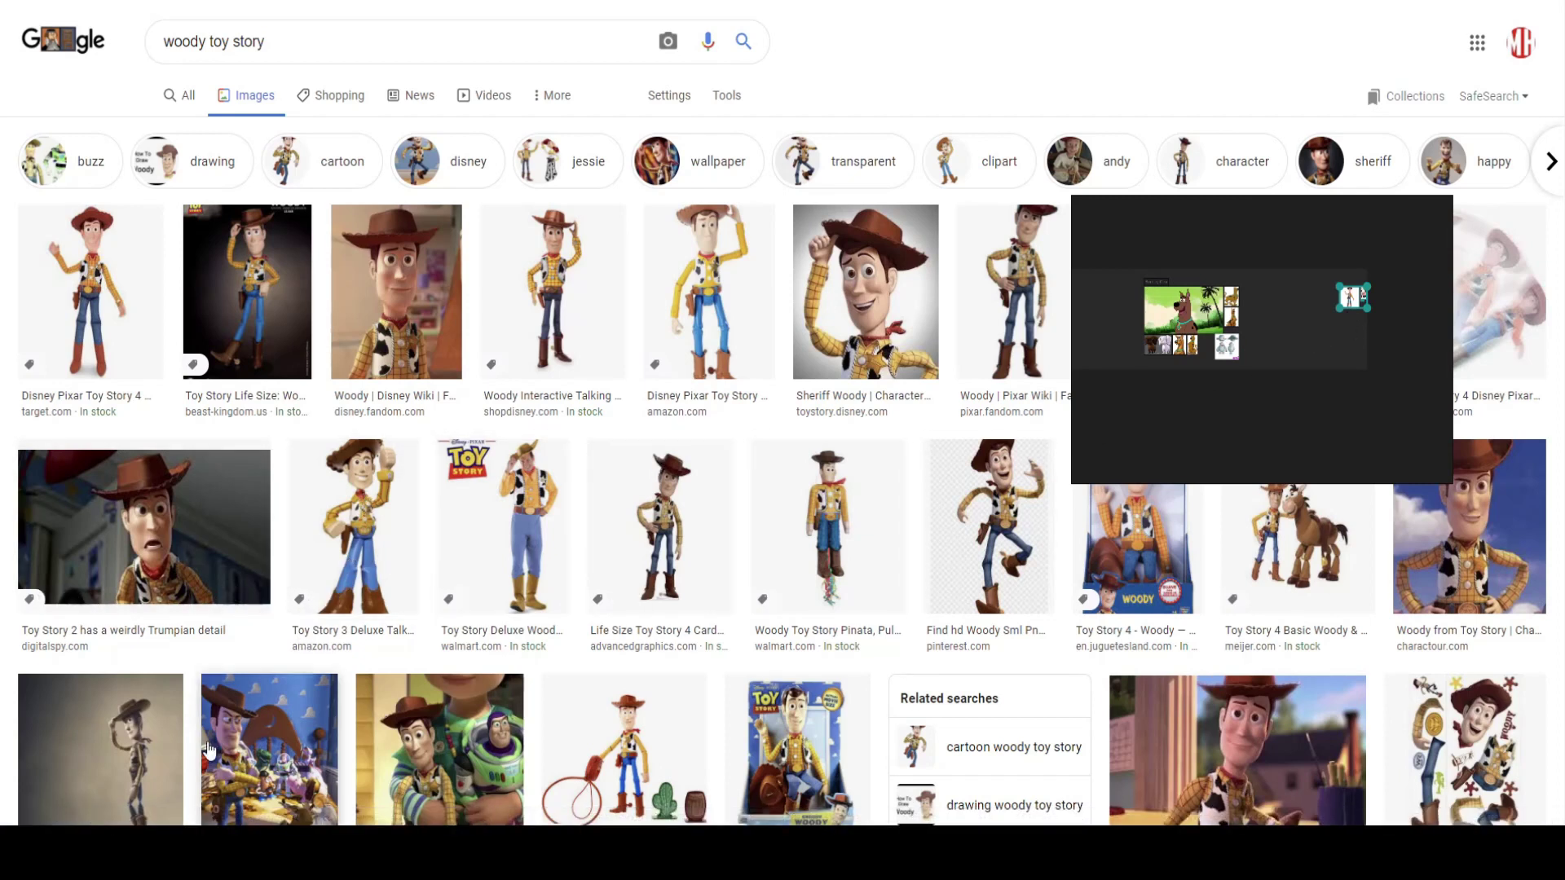
{"action": "left_click_drag", "start_coordinate": [578, 286], "coordinate": [1322, 354]}
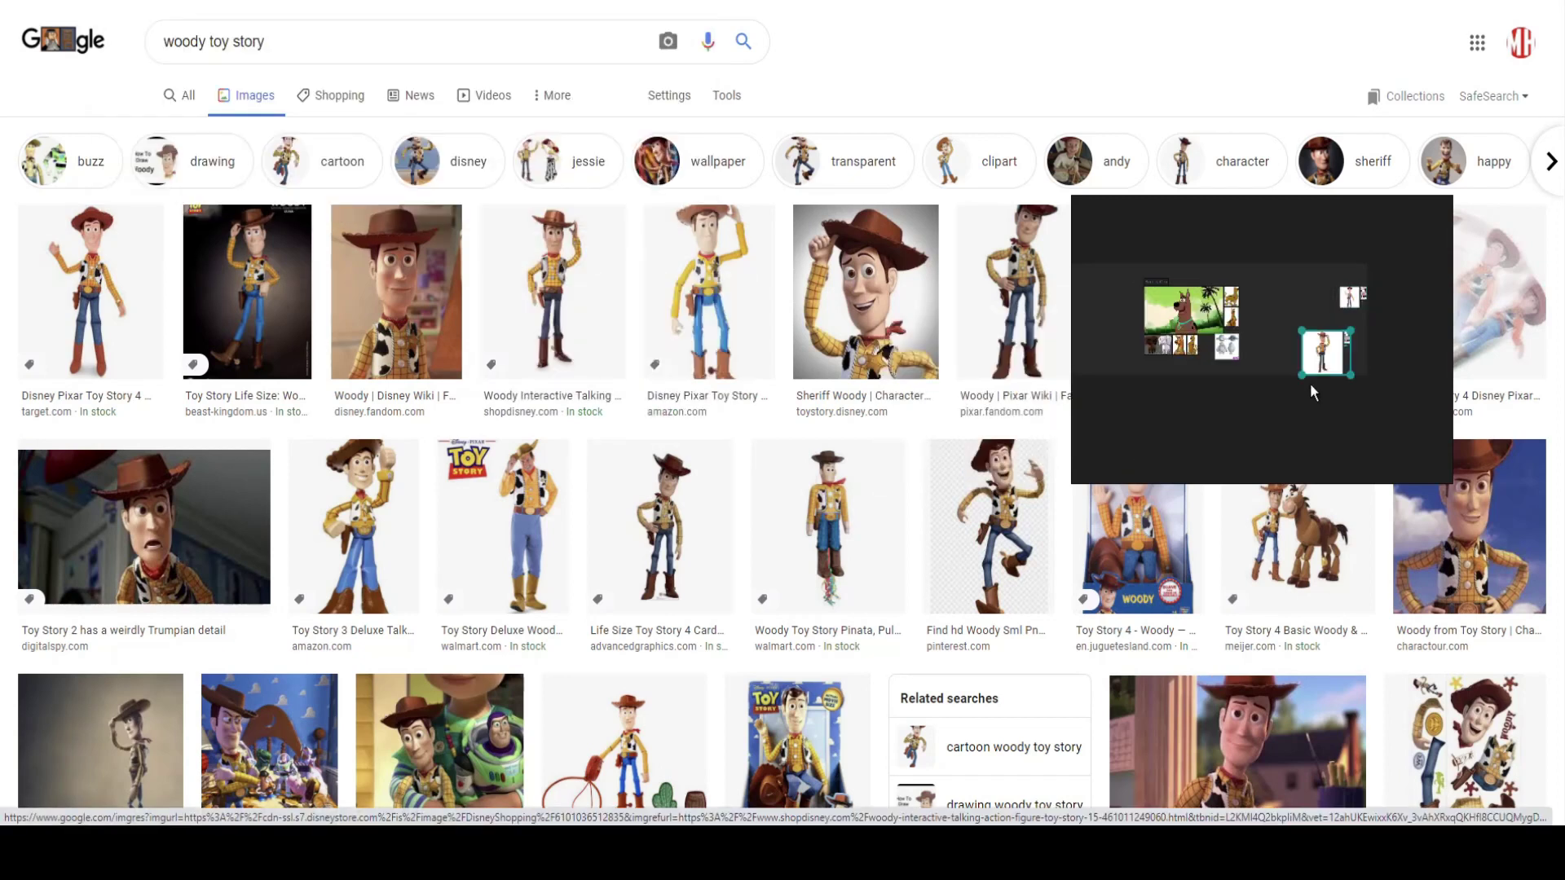
{"action": "left_click_drag", "start_coordinate": [993, 548], "coordinate": [1370, 380]}
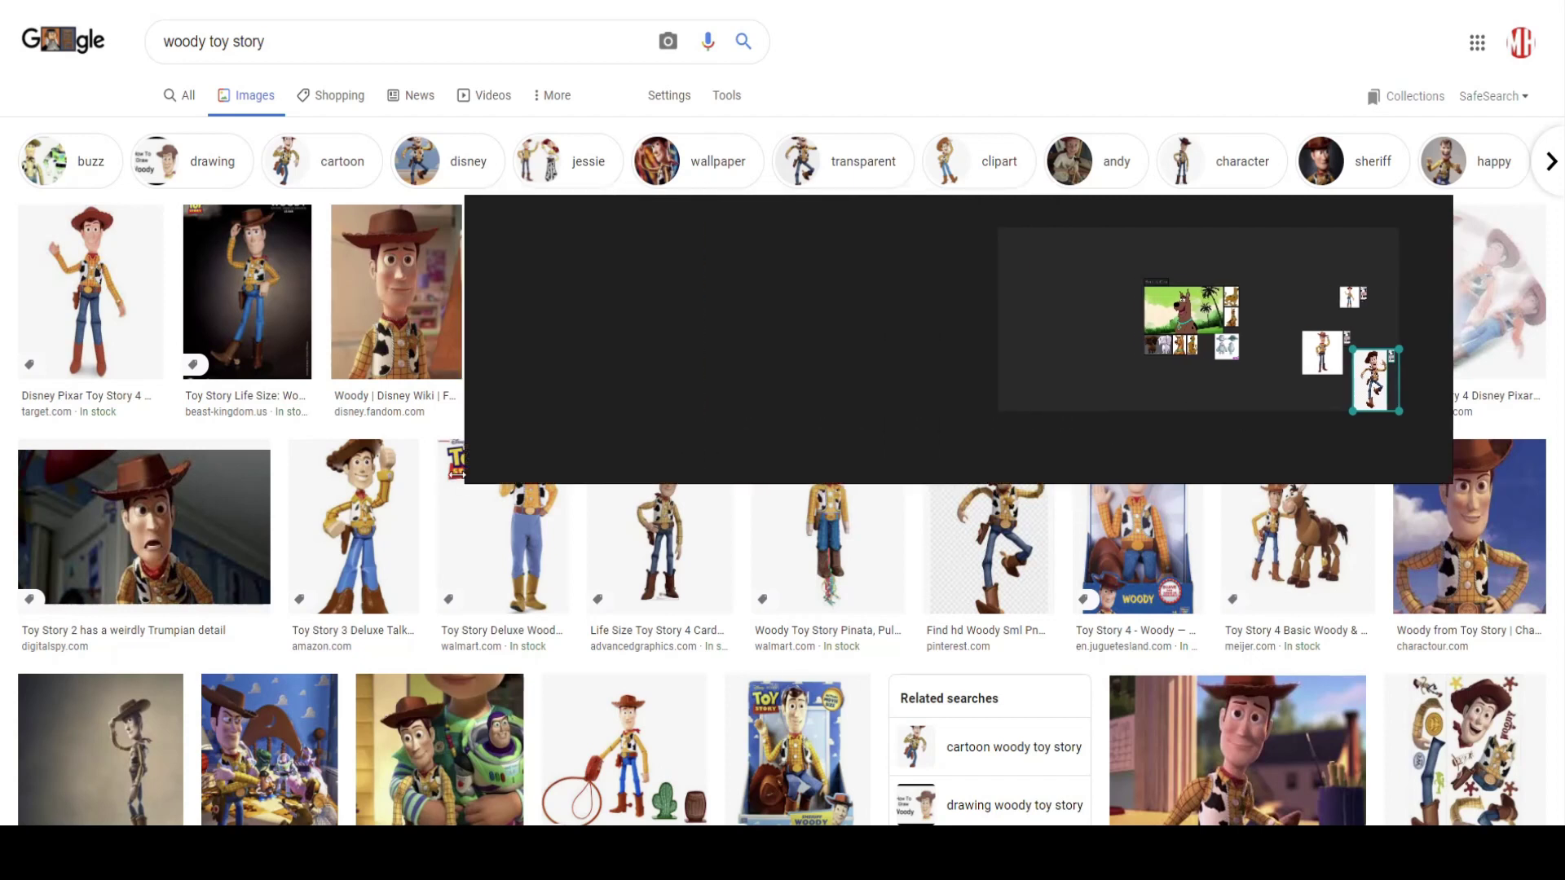
{"action": "left_click_drag", "start_coordinate": [634, 484], "coordinate": [649, 718]}
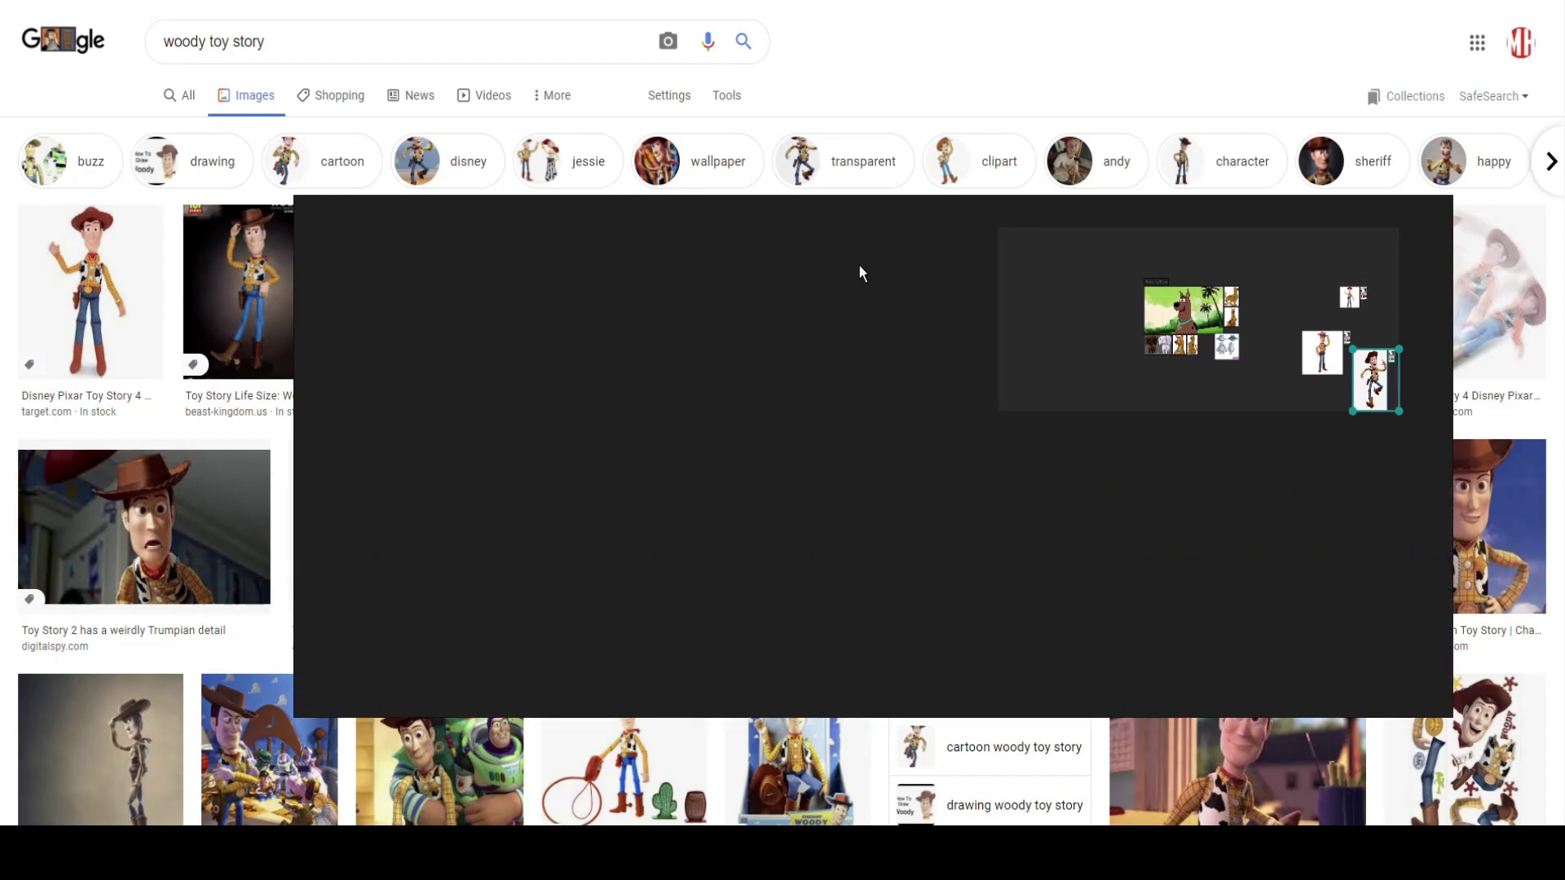
{"action": "left_click_drag", "start_coordinate": [859, 267], "coordinate": [592, 278]}
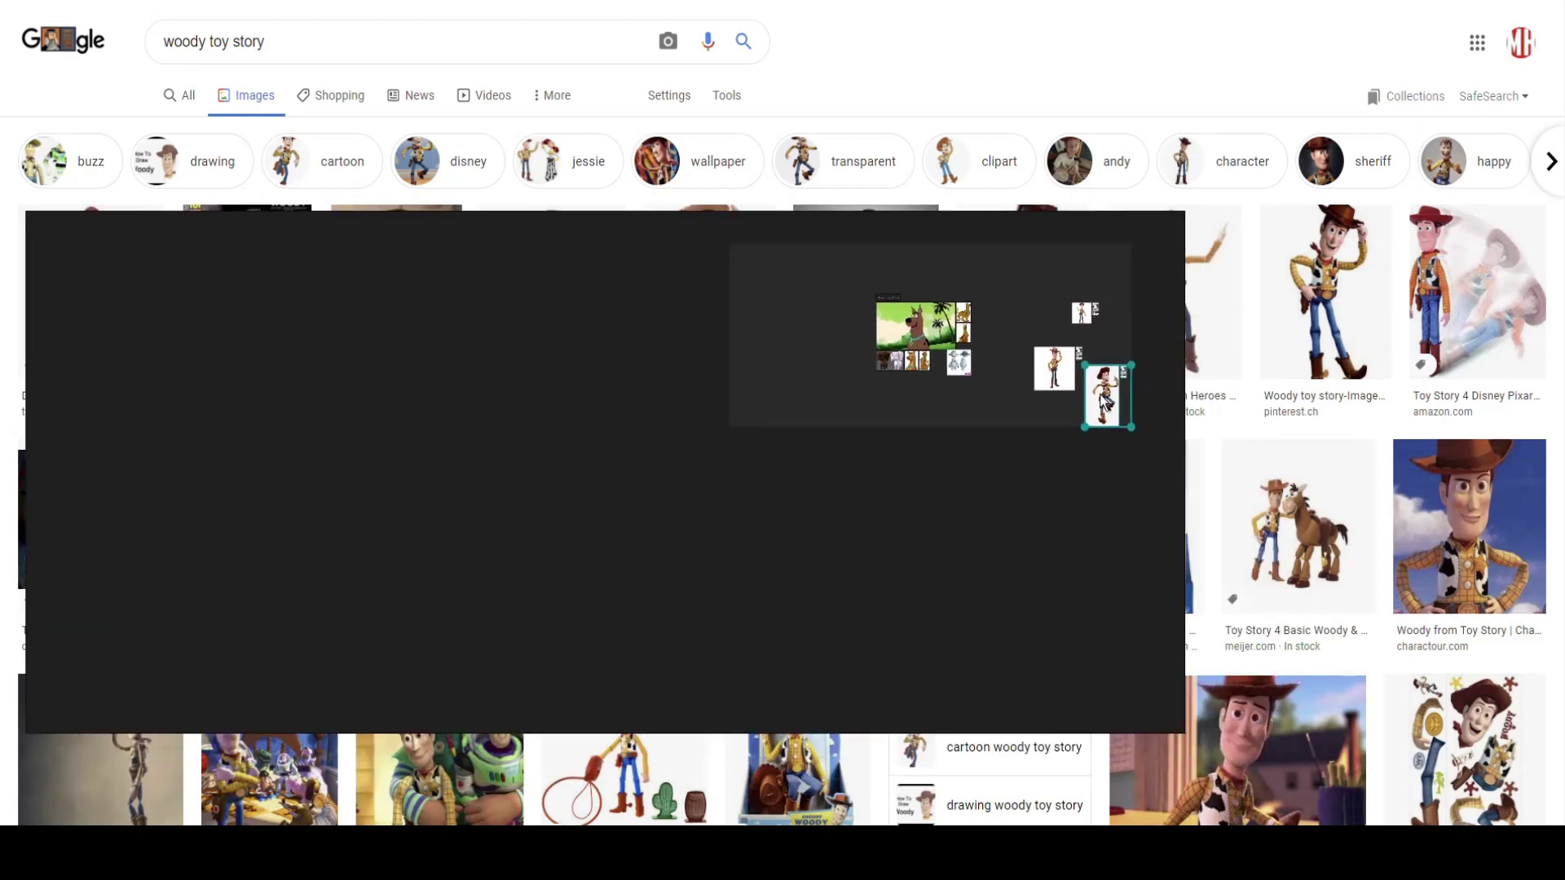
- Zoom the board to the Woody images and enlarge the middle Woody by its corner handle
{"action": "double_click", "coordinate": [1101, 398]}
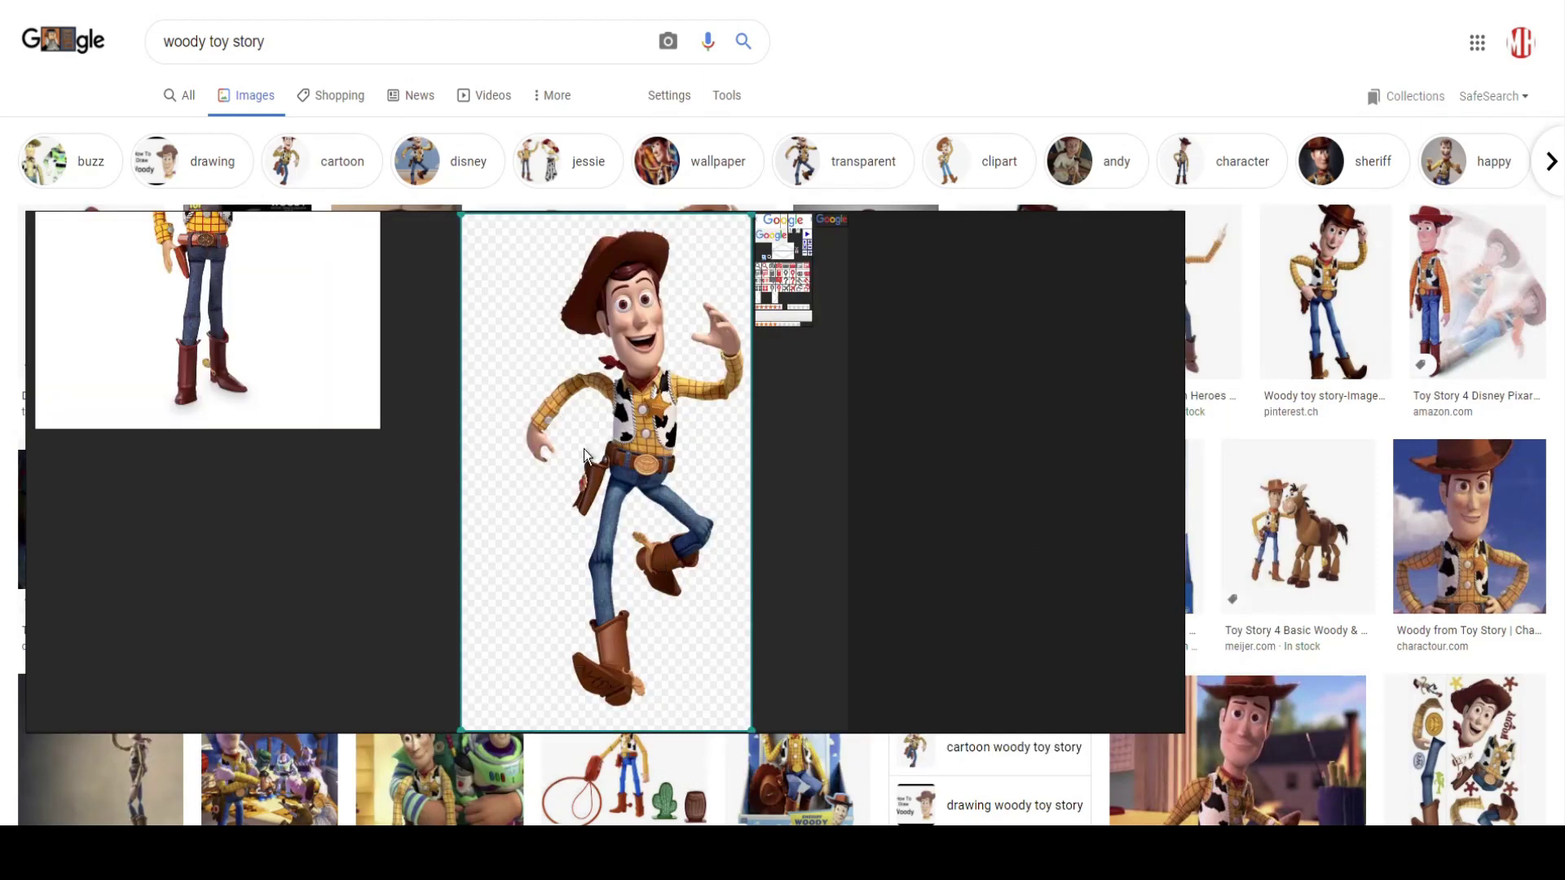
{"action": "scroll", "coordinate": [593, 448], "scroll_direction": "down", "scroll_amount": 4}
{"action": "scroll", "coordinate": [595, 449], "scroll_direction": "up", "scroll_amount": 2}
{"action": "scroll", "coordinate": [599, 450], "scroll_direction": "down", "scroll_amount": 2}
{"action": "scroll", "coordinate": [599, 450], "scroll_direction": "down", "scroll_amount": 3}
{"action": "scroll", "coordinate": [599, 450], "scroll_direction": "up", "scroll_amount": 3}
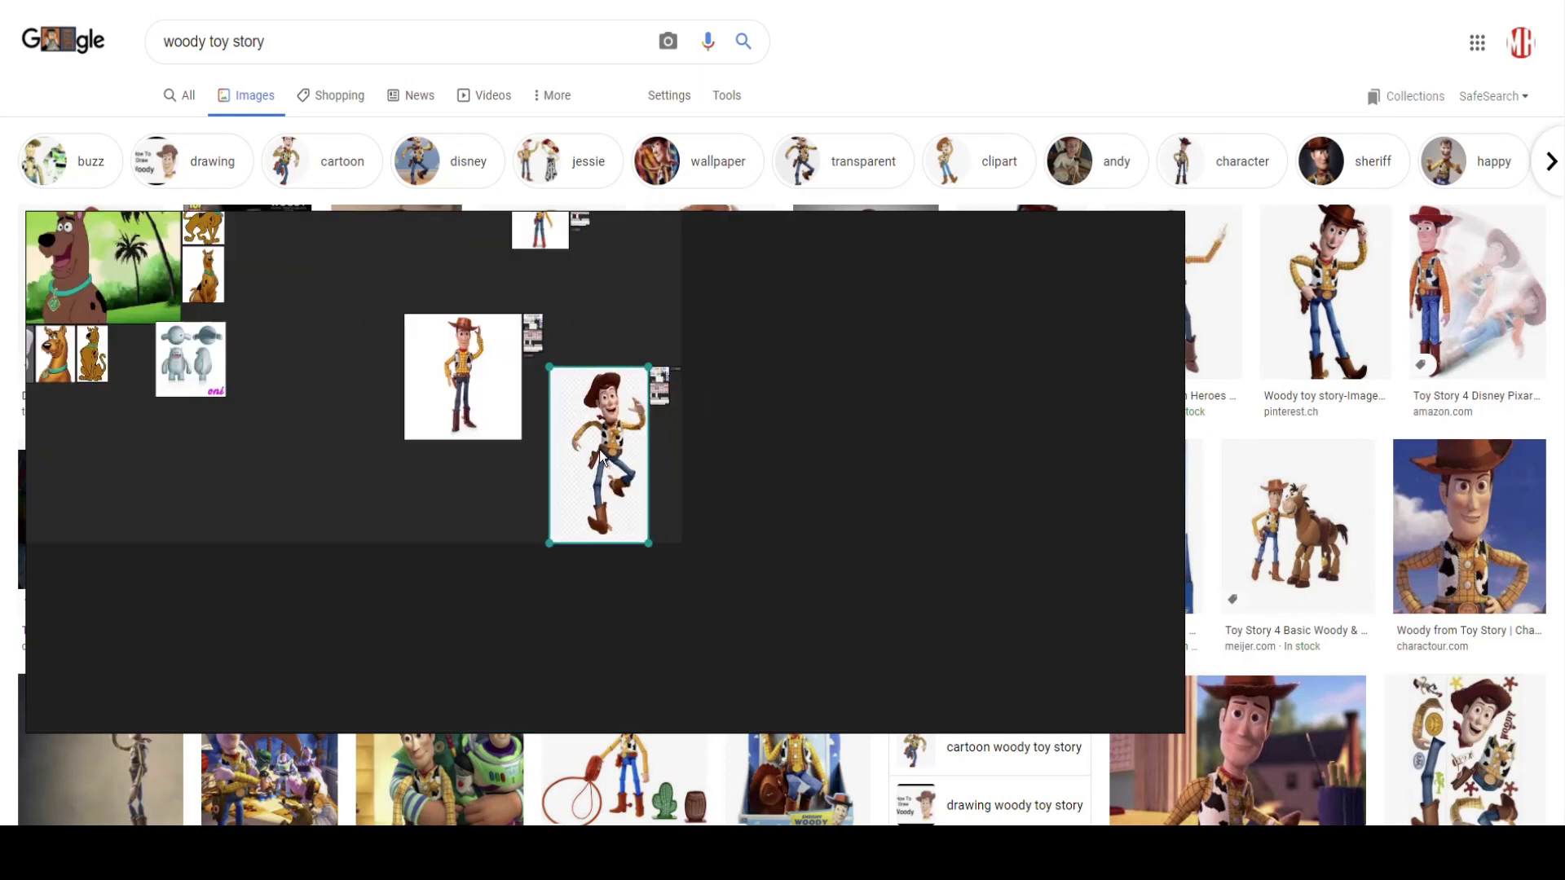
{"action": "scroll", "coordinate": [601, 454], "scroll_direction": "down", "scroll_amount": 1}
{"action": "scroll", "coordinate": [599, 449], "scroll_direction": "down", "scroll_amount": 1}
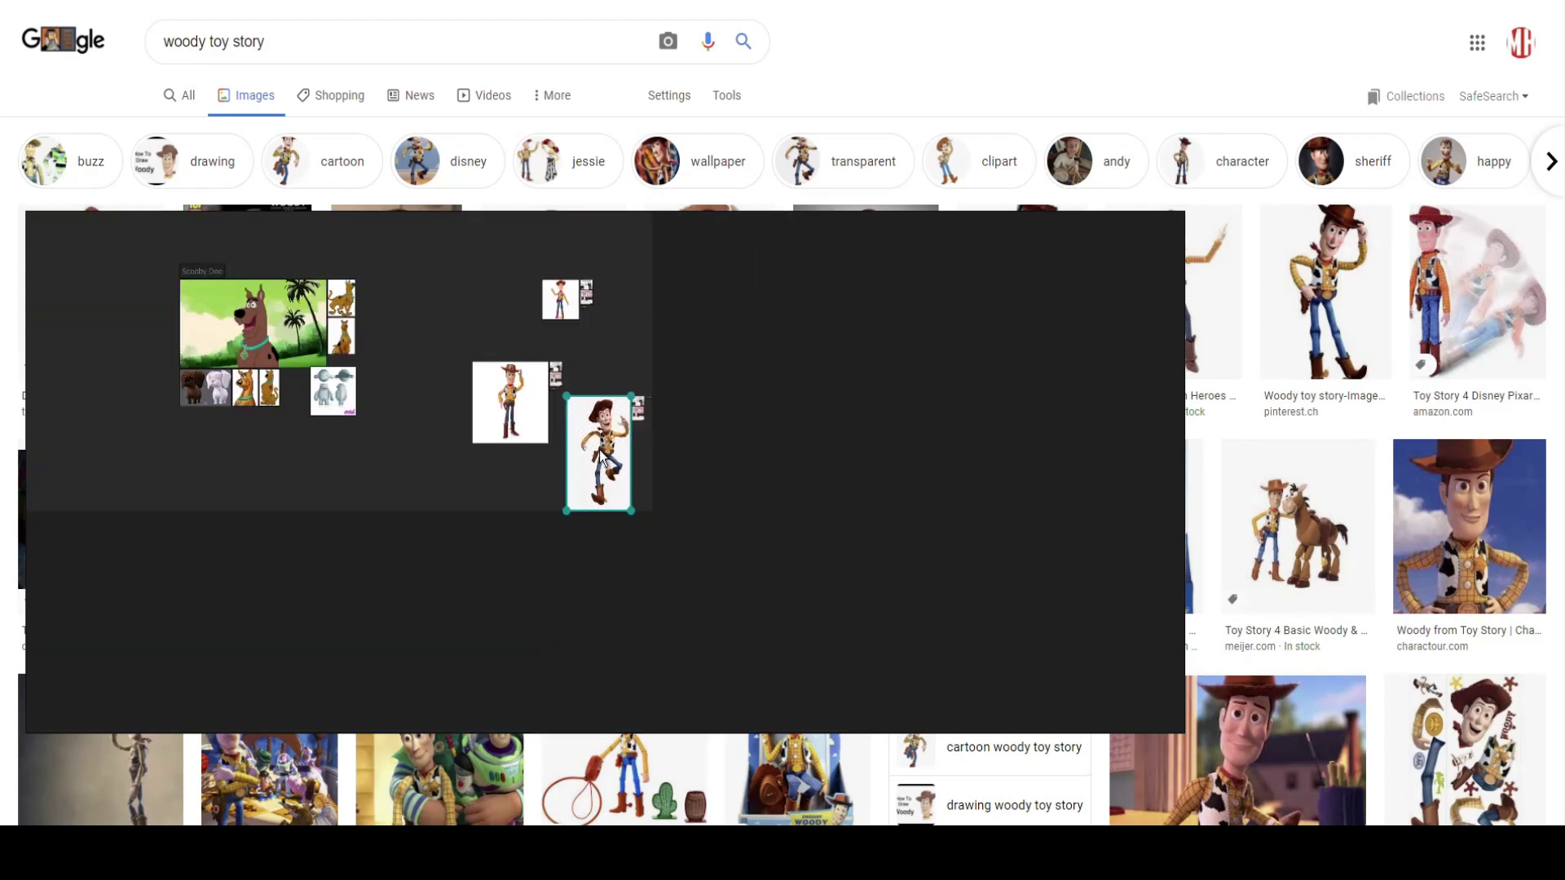
{"action": "left_click", "coordinate": [509, 401]}
{"action": "left_click_drag", "start_coordinate": [473, 444], "coordinate": [413, 466]}
- Move the leaping Woody up beside the larger one and marquee-select all three Woody images
{"action": "left_click", "coordinate": [556, 375]}
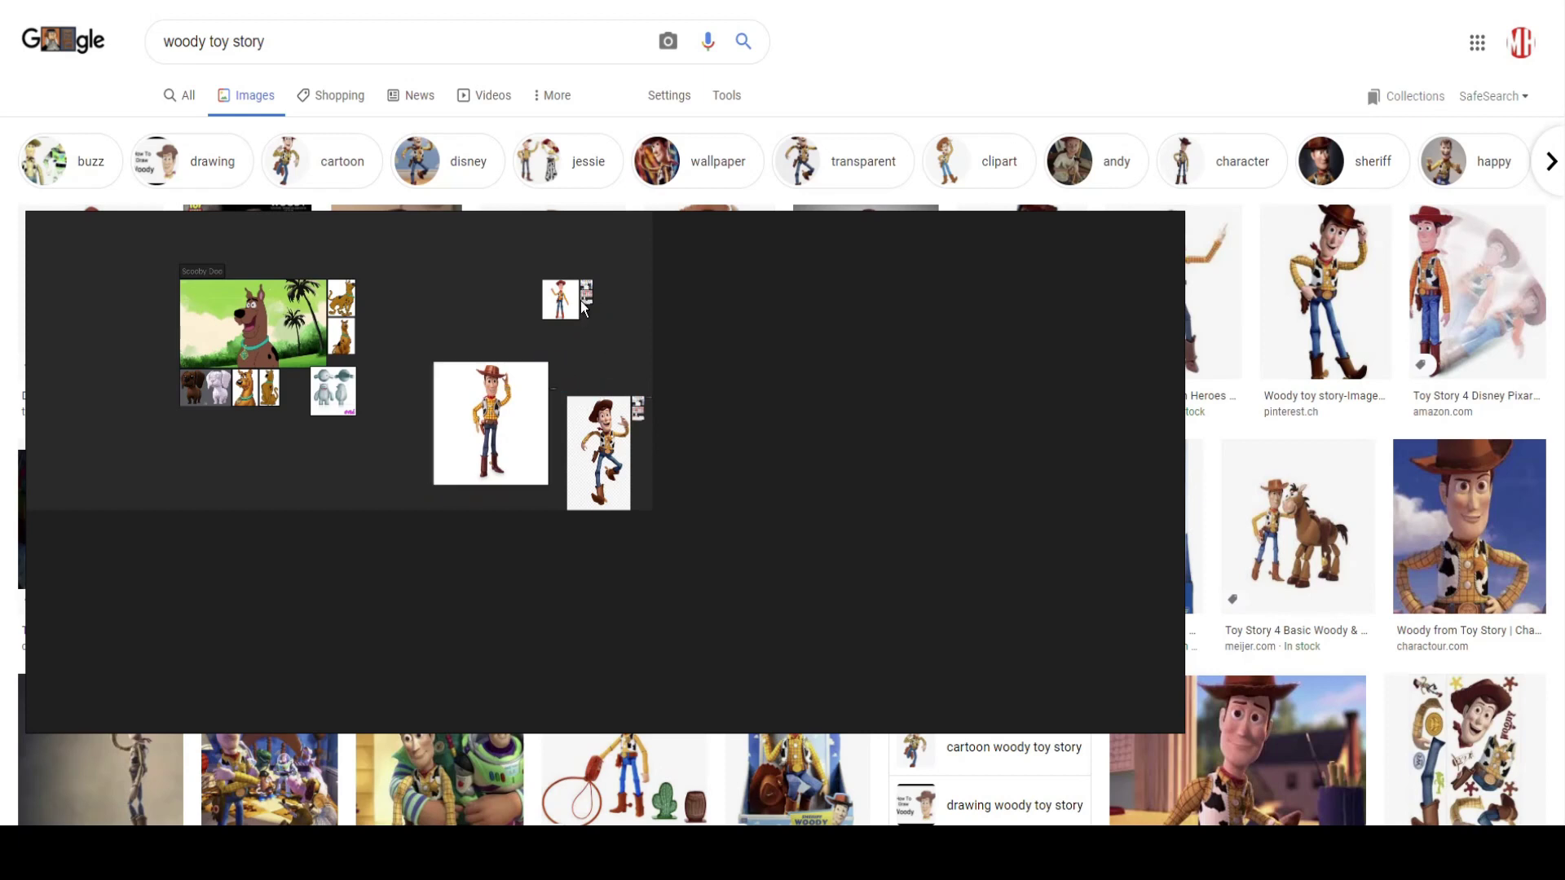
{"action": "left_click", "coordinate": [610, 434]}
{"action": "left_click_drag", "start_coordinate": [610, 435], "coordinate": [616, 380]}
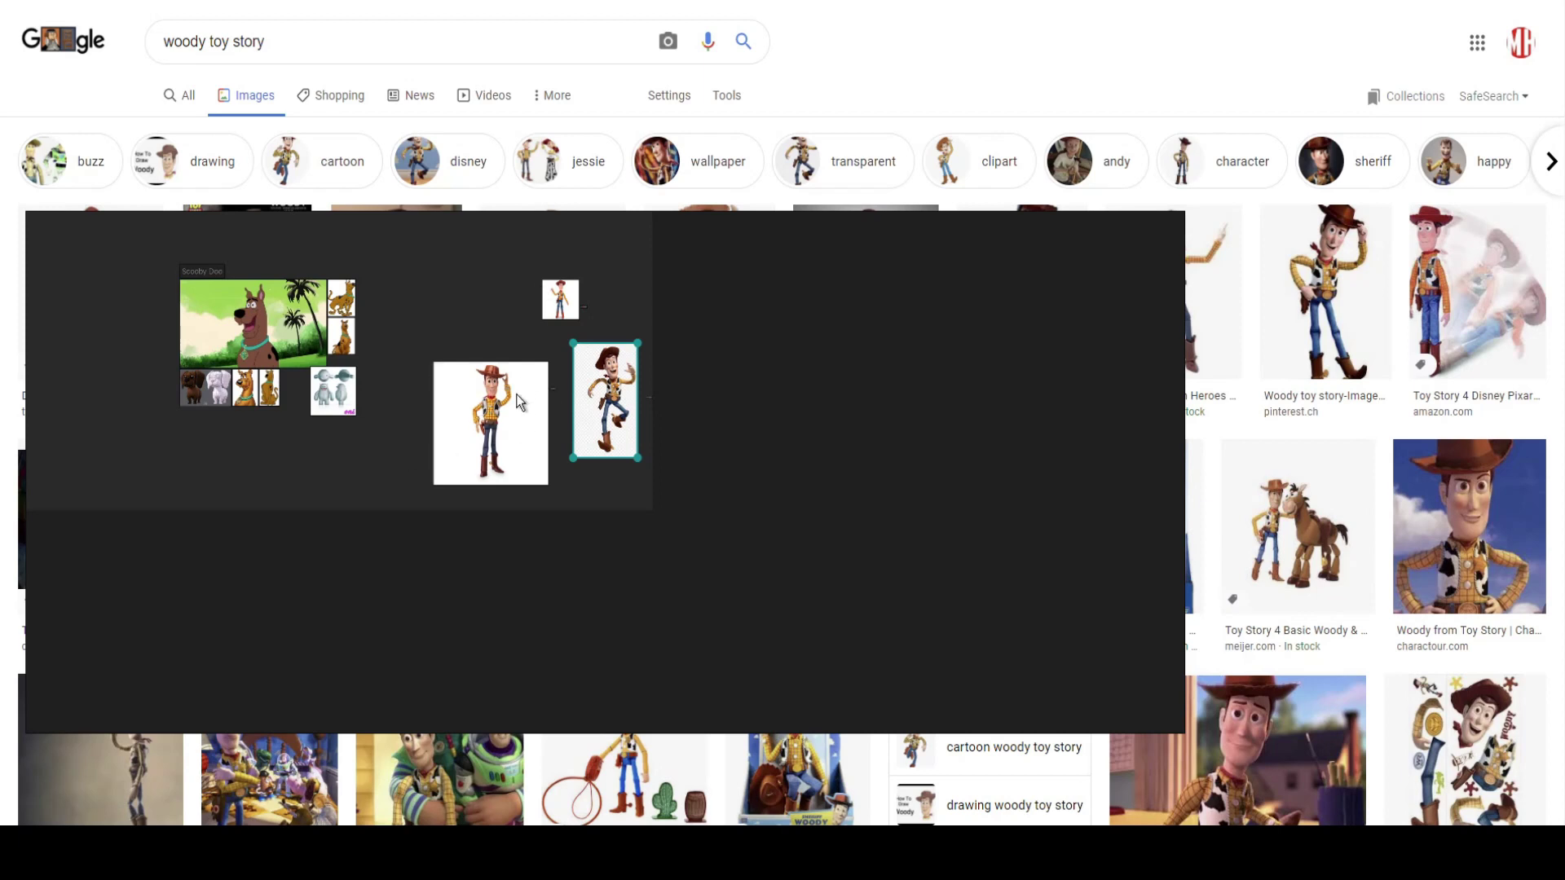
{"action": "left_click_drag", "start_coordinate": [430, 251], "coordinate": [615, 424]}
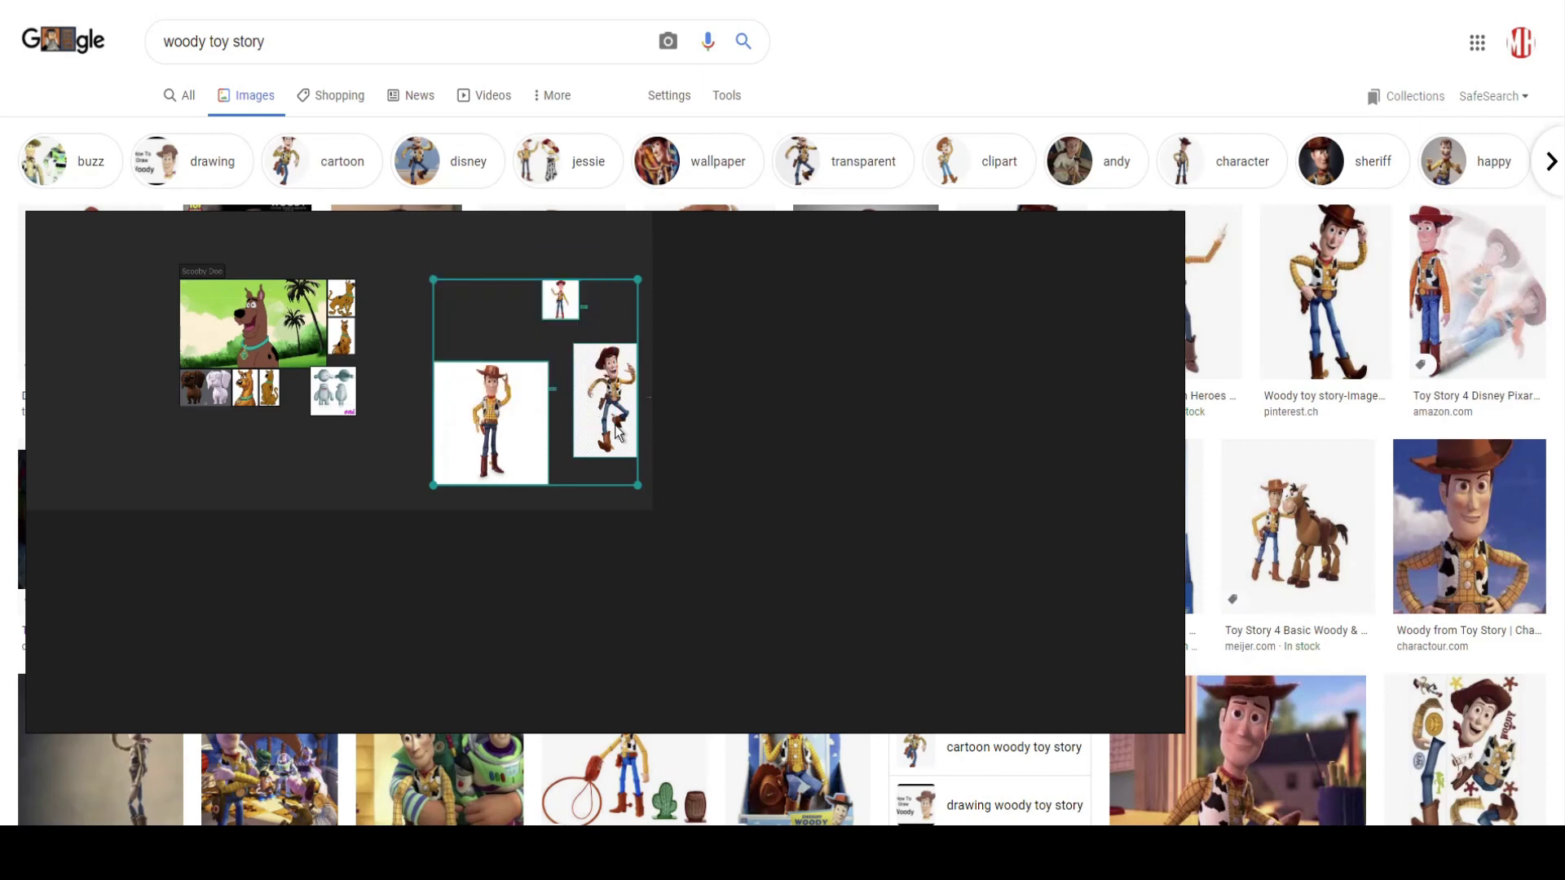
- Pack the selected Woody images using Images > Arrange > Optimal, then deselect them
{"action": "right_click", "coordinate": [507, 388]}
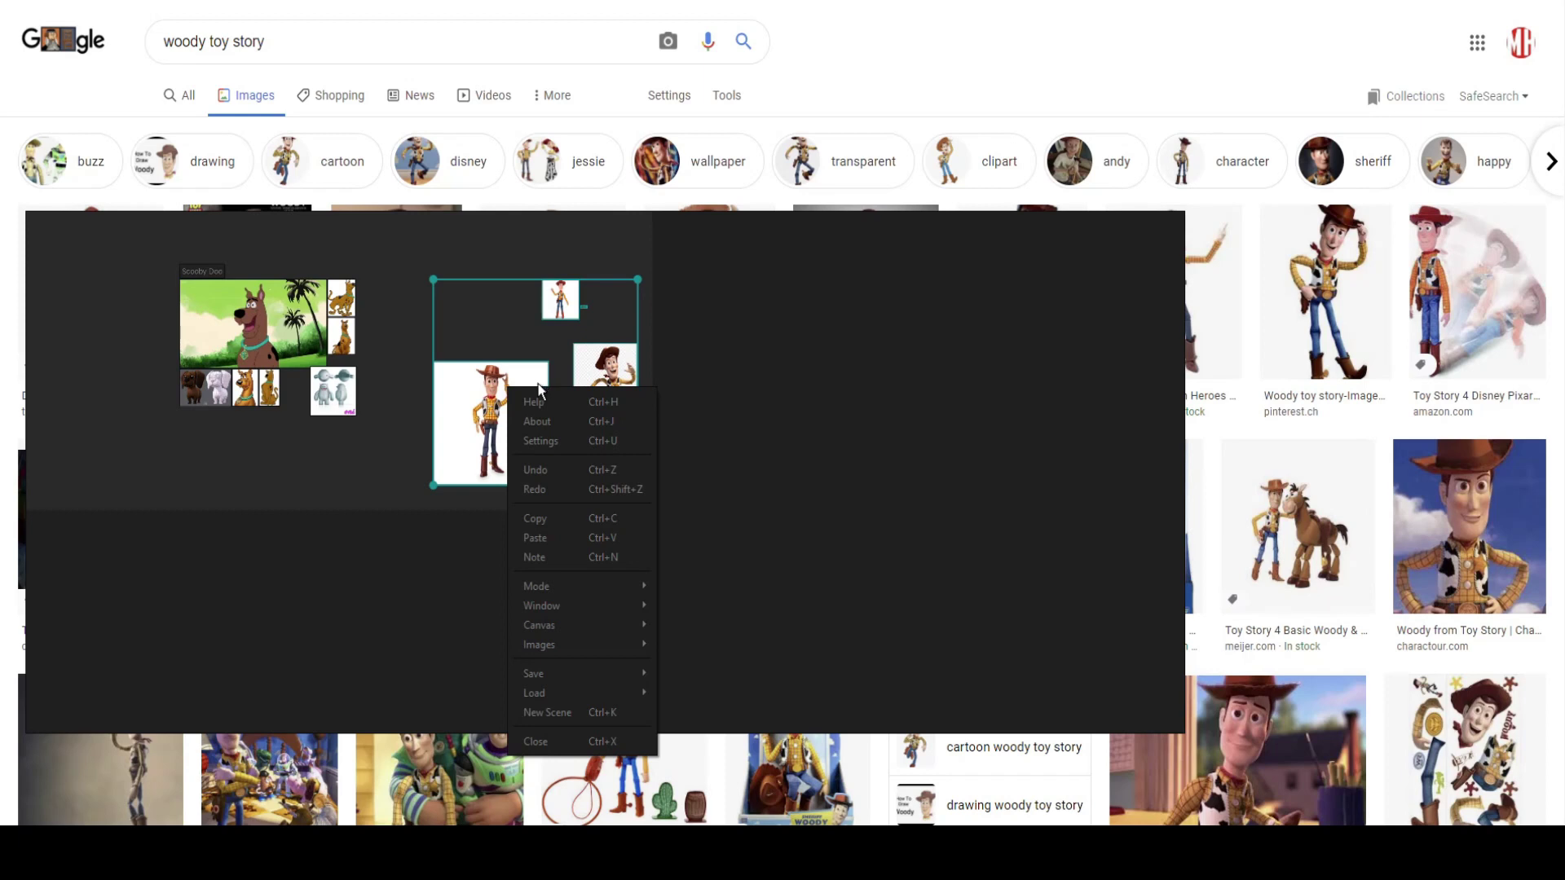
{"action": "mouse_move", "coordinate": [557, 590]}
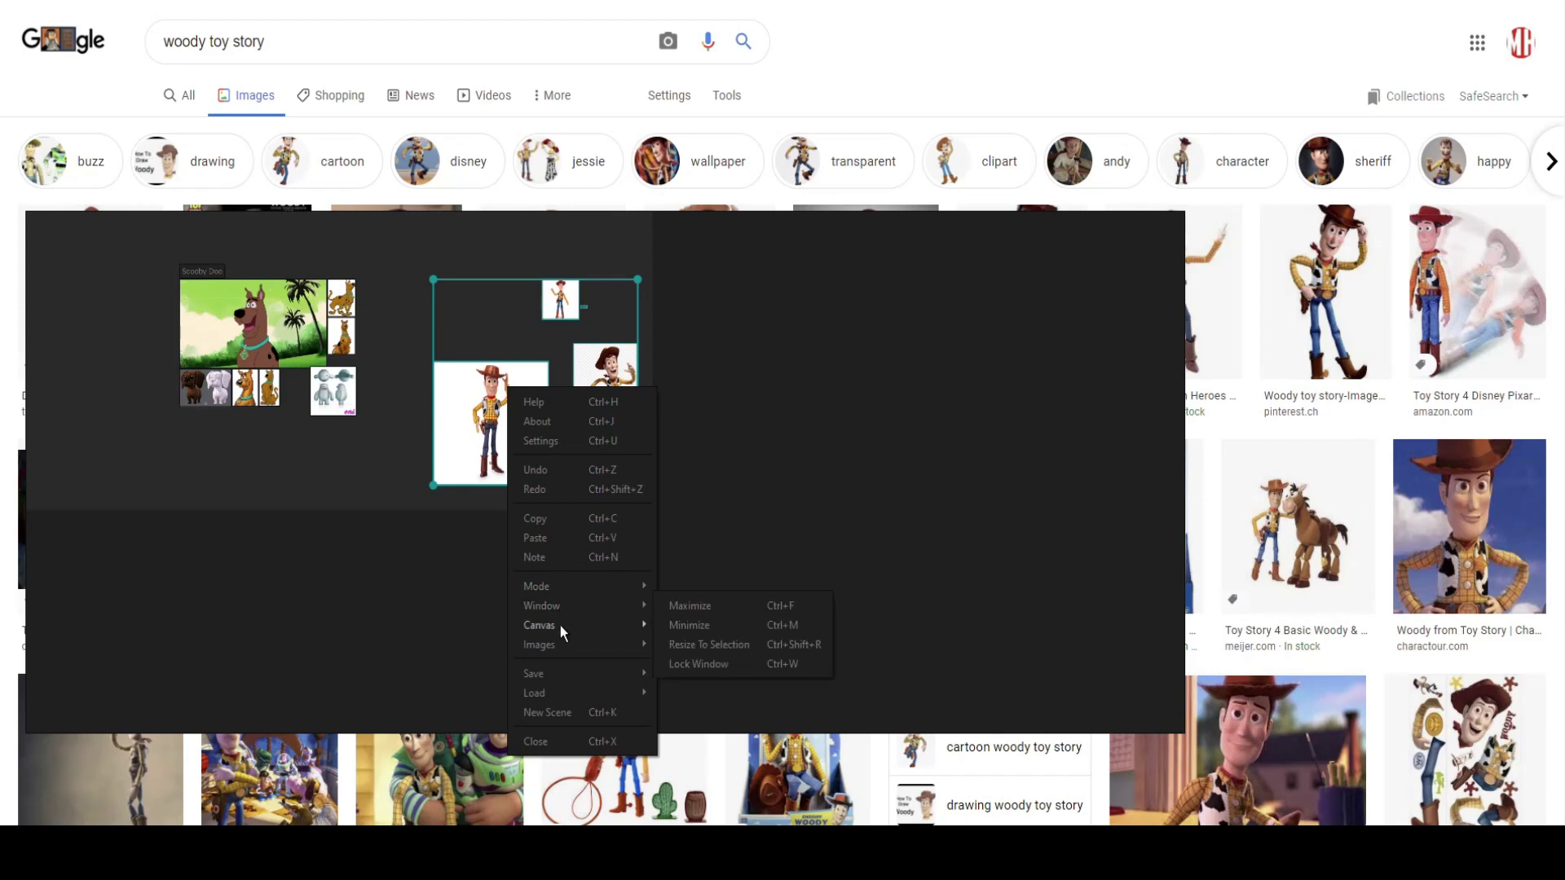
{"action": "mouse_move", "coordinate": [560, 644]}
{"action": "mouse_move", "coordinate": [709, 682]}
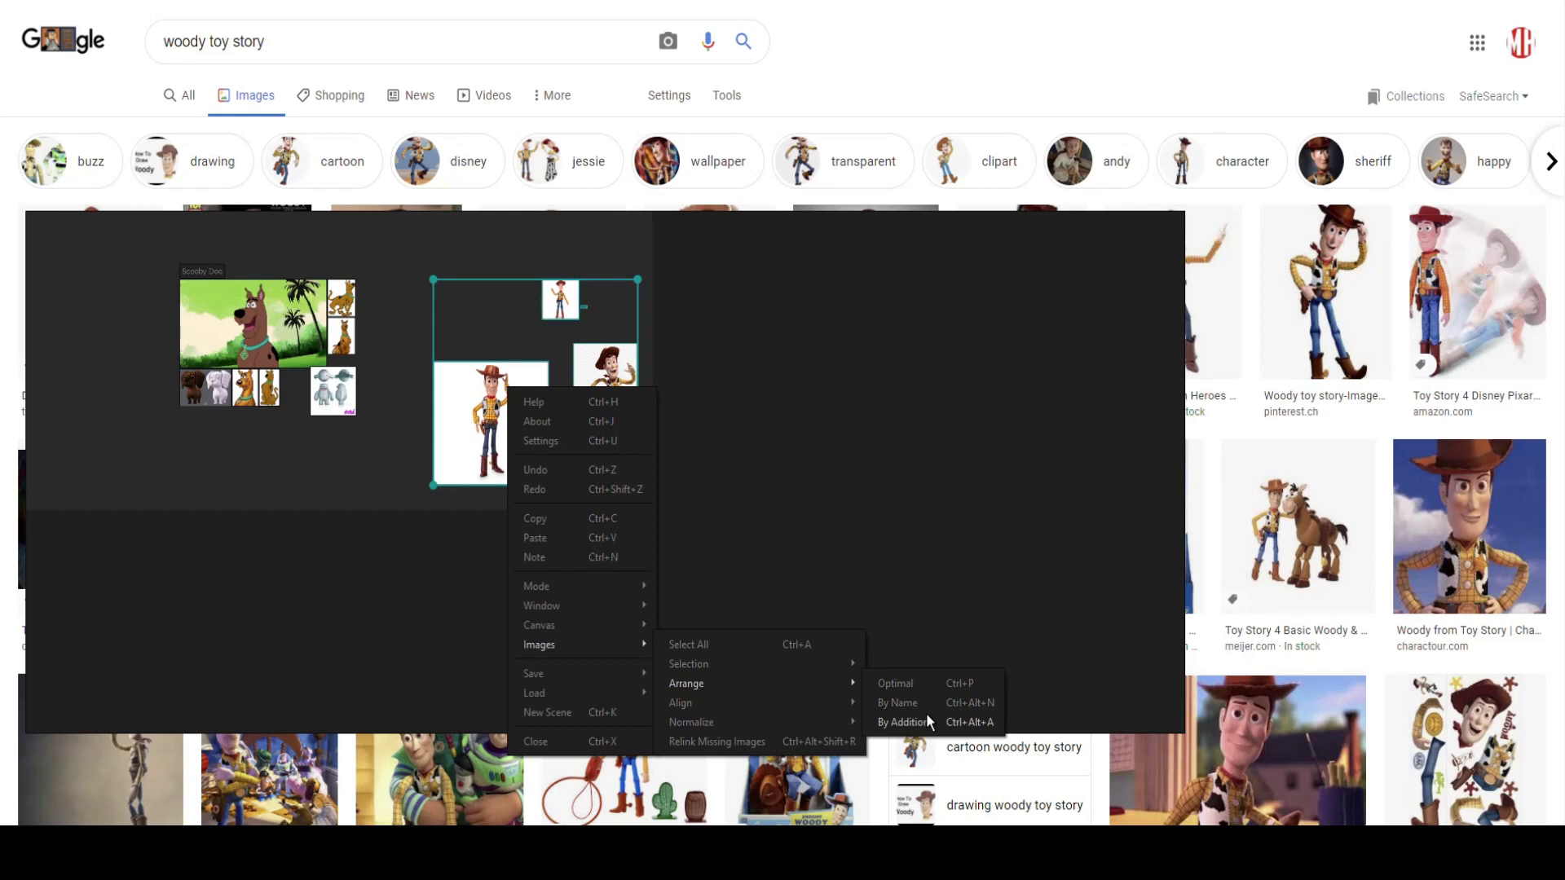
{"action": "left_click", "coordinate": [911, 689]}
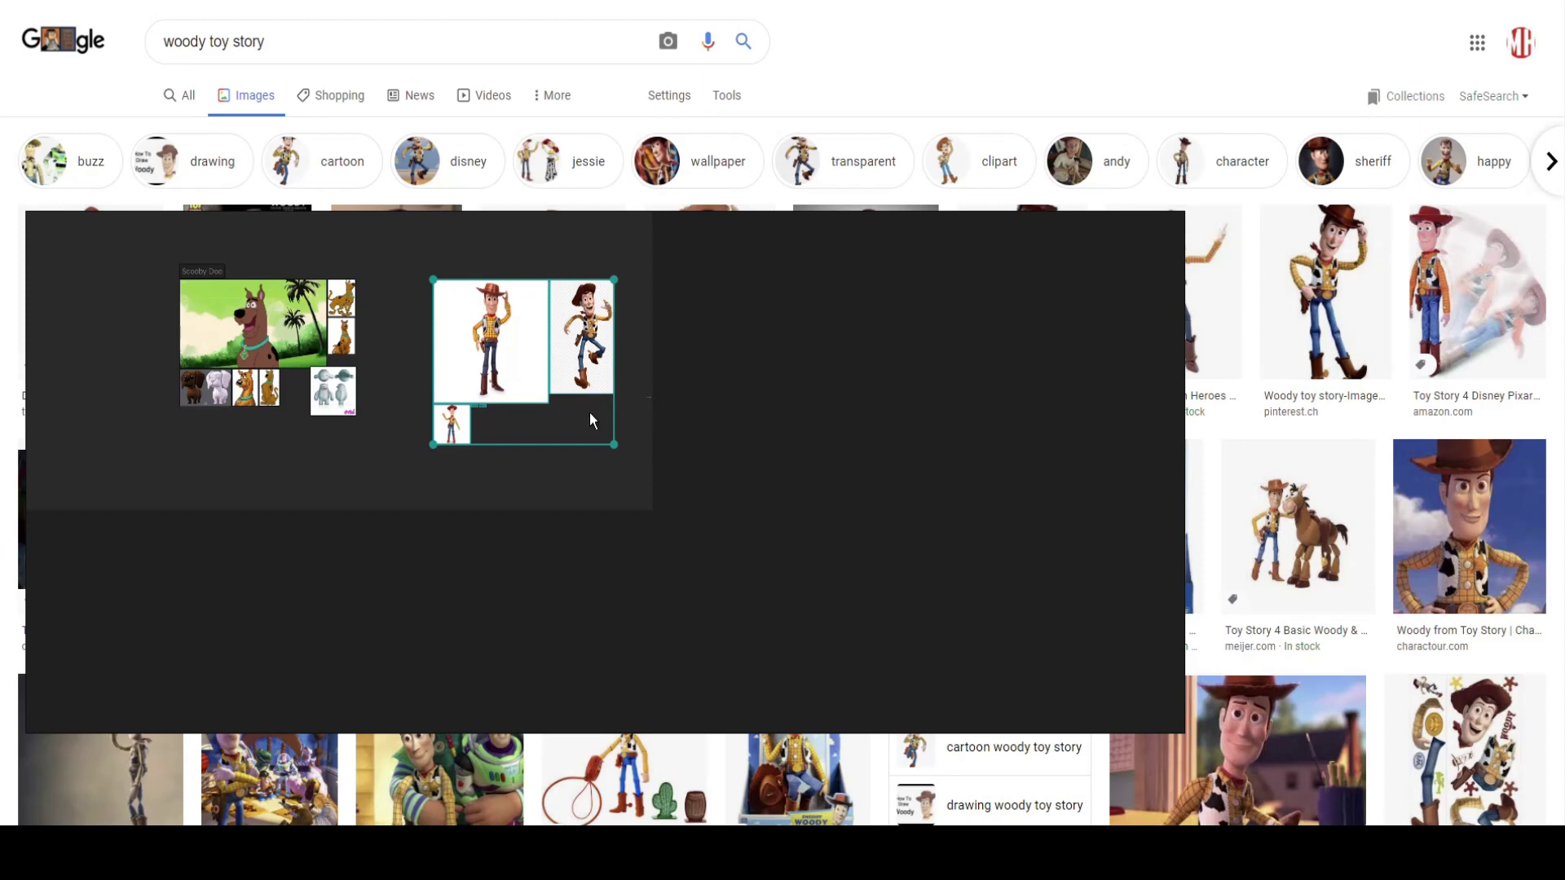
{"action": "left_click", "coordinate": [629, 440]}
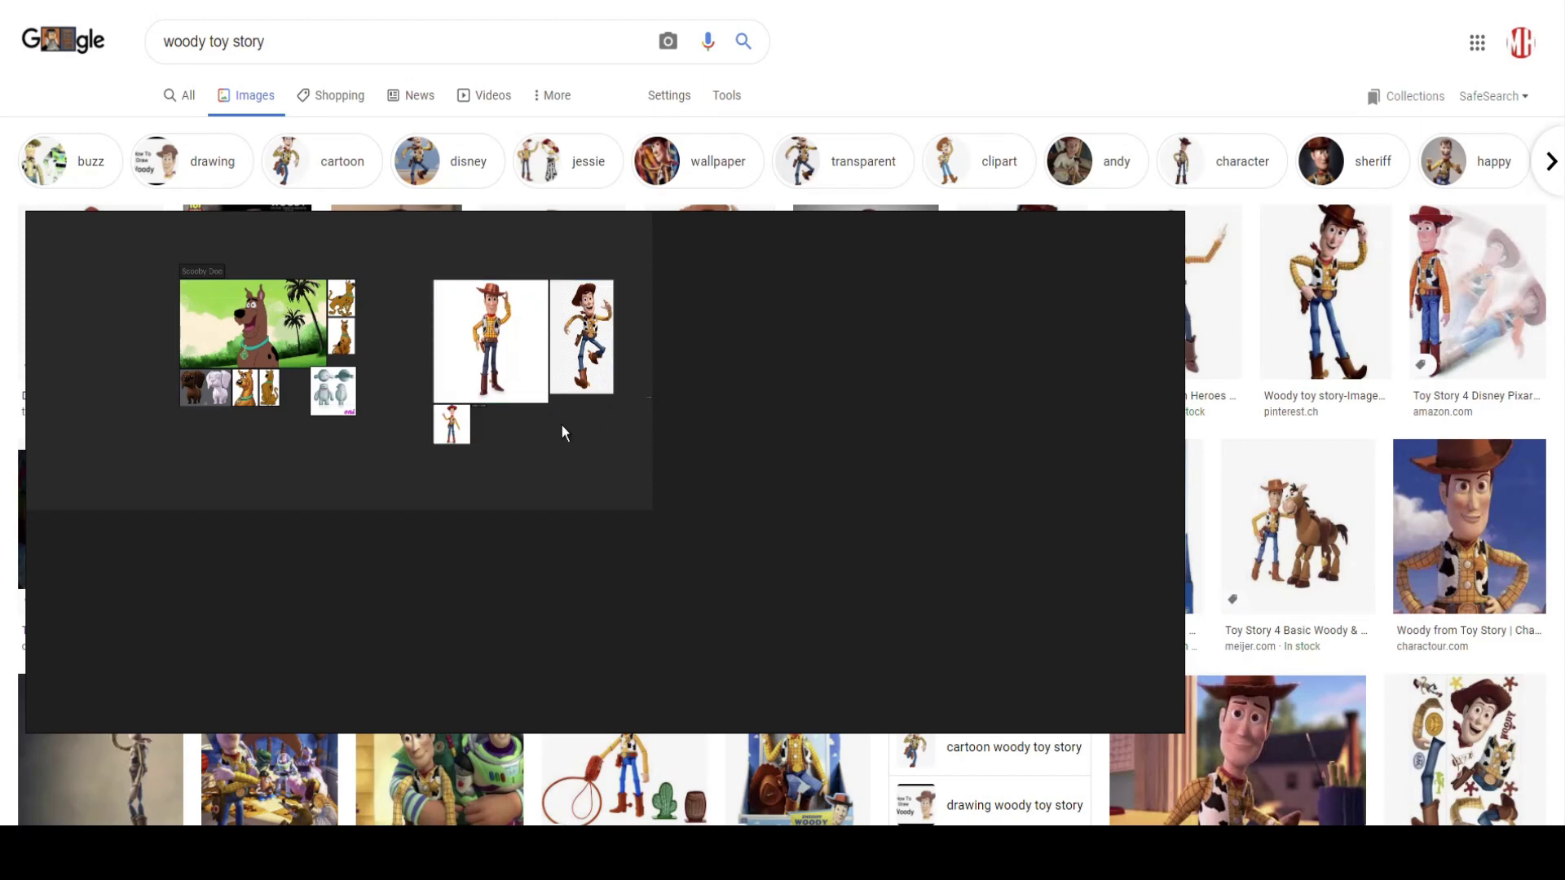
- Add a 'Woody Toy Story' text note and place it above the Woody images
{"action": "key", "text": "ctrl+t"}
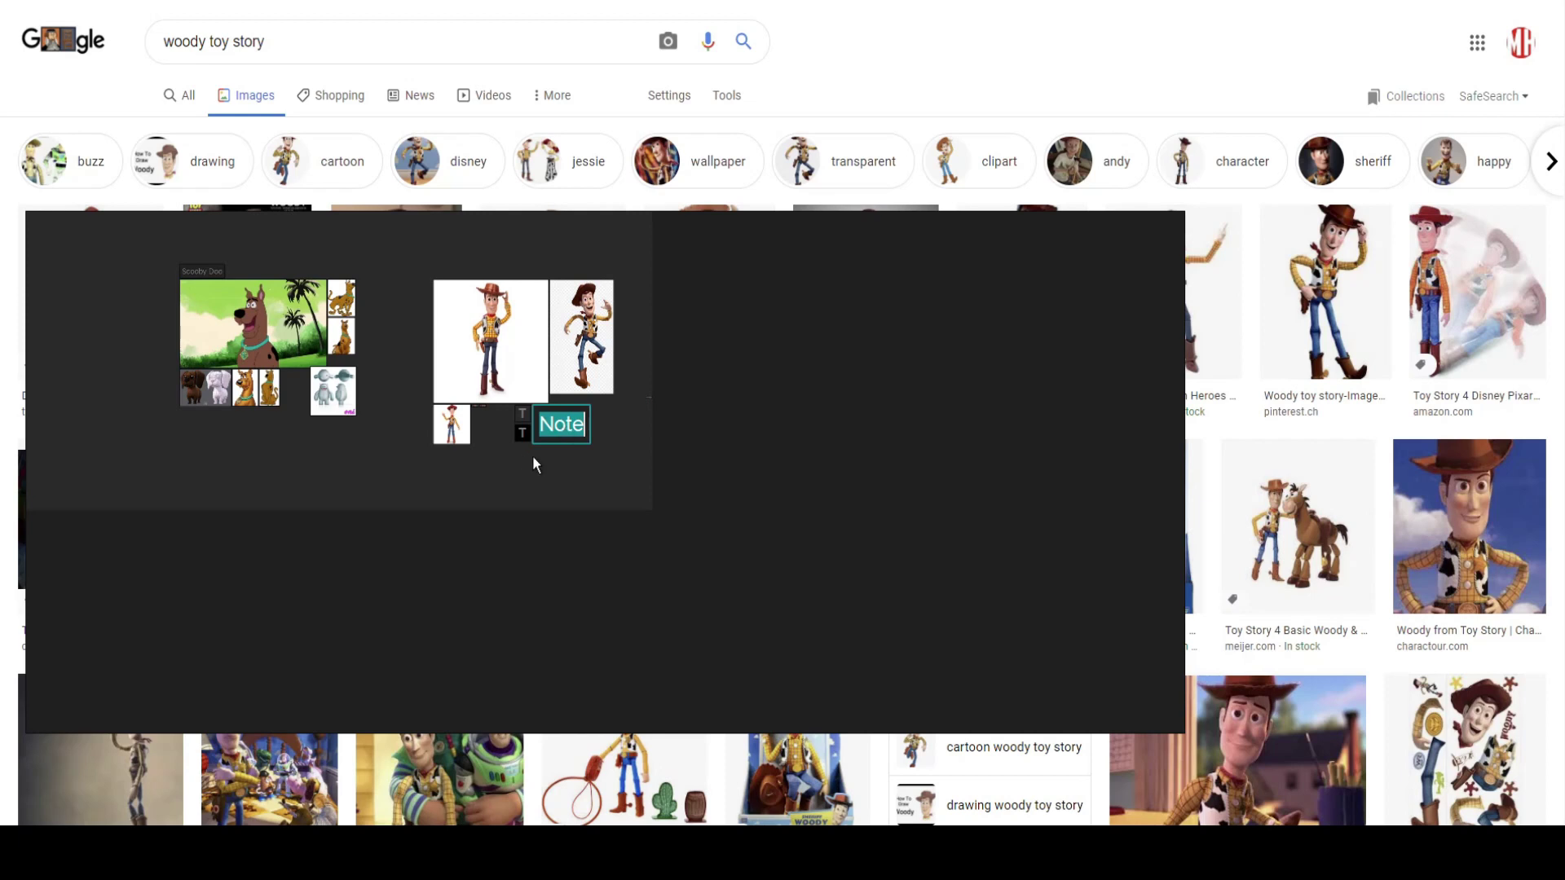
{"action": "type", "text": "W"}
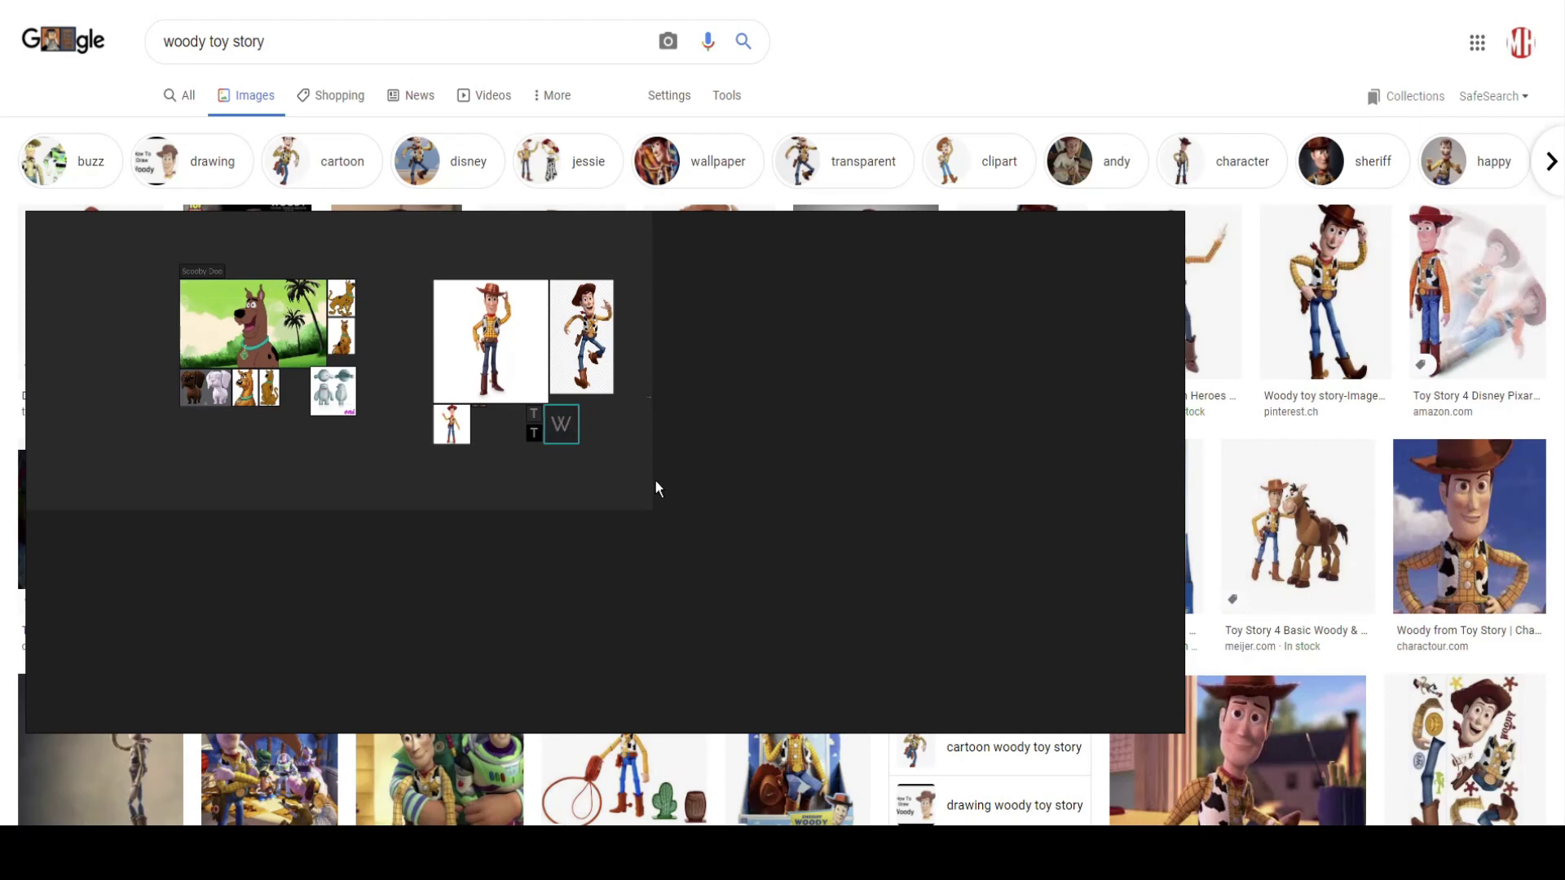
{"action": "type", "text": "oody Toy"}
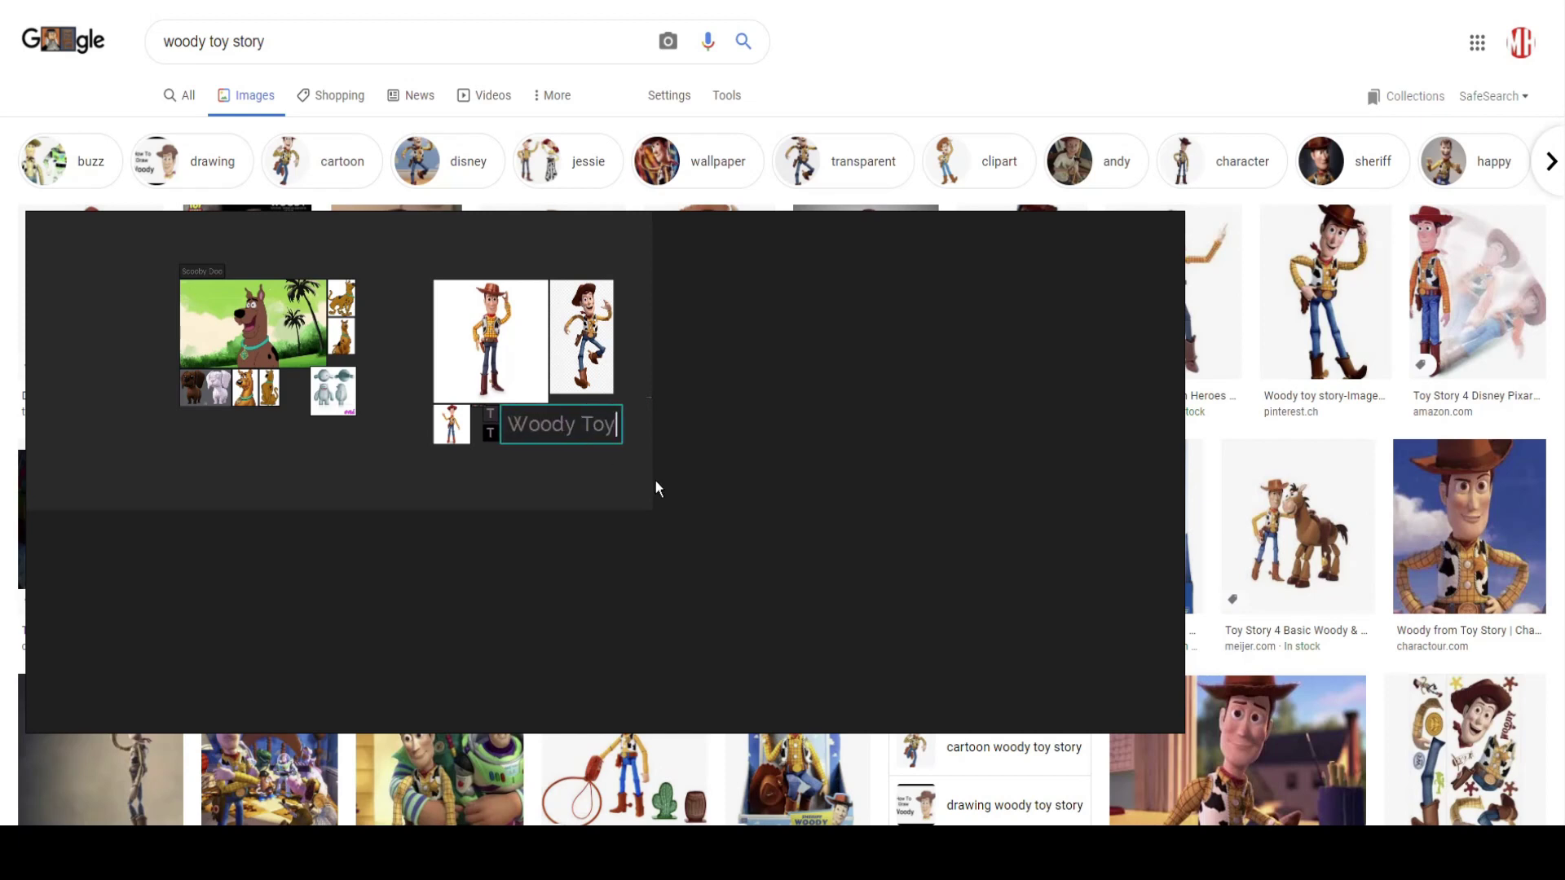
{"action": "type", "text": " Story"}
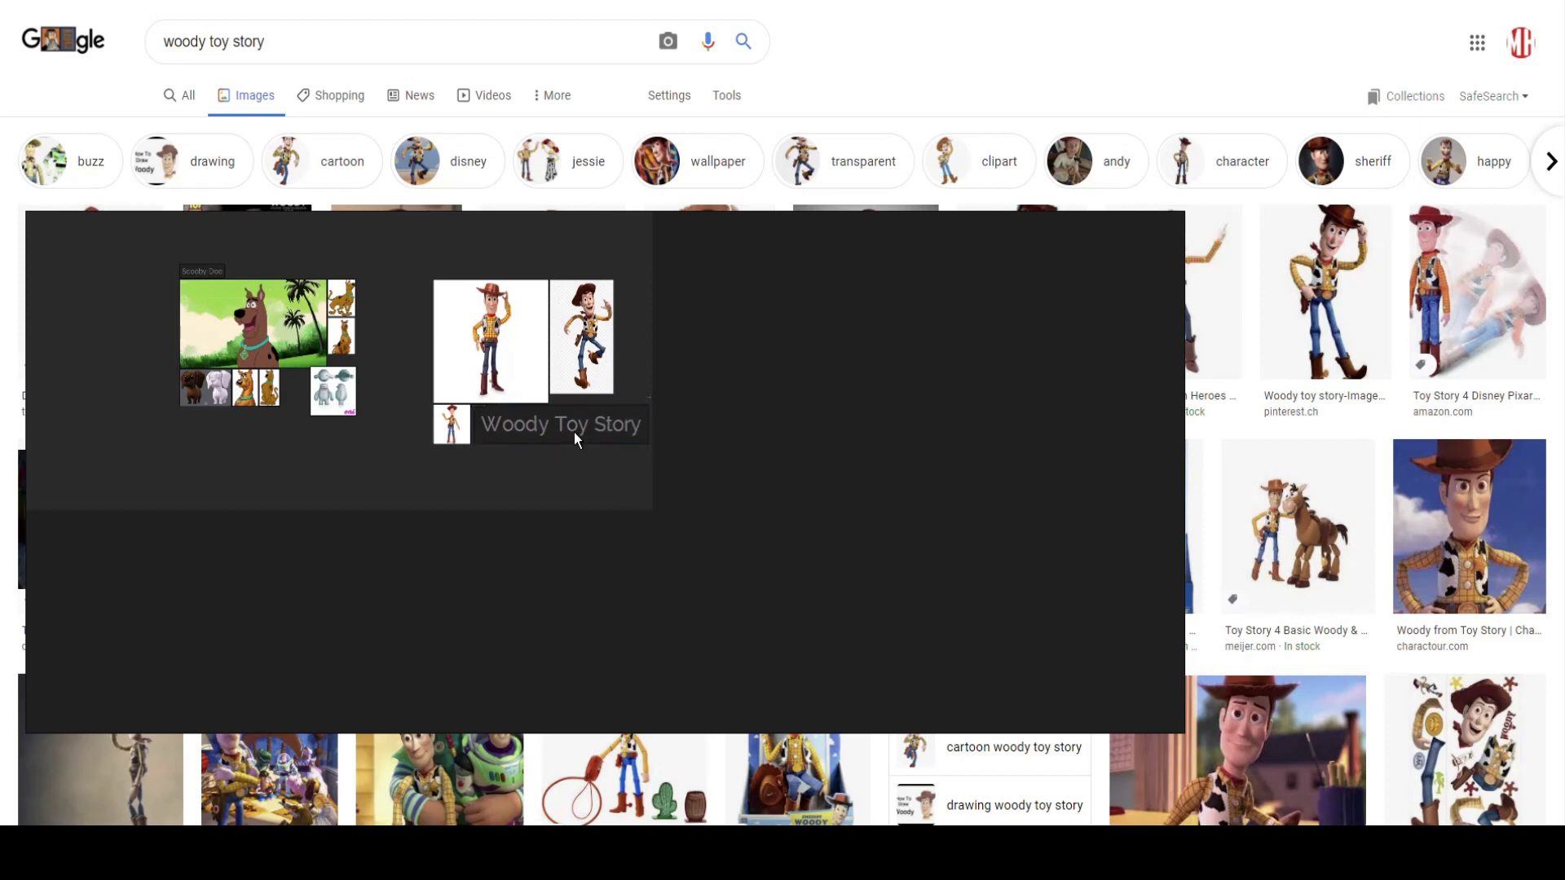
{"action": "left_click_drag", "start_coordinate": [574, 432], "coordinate": [534, 264]}
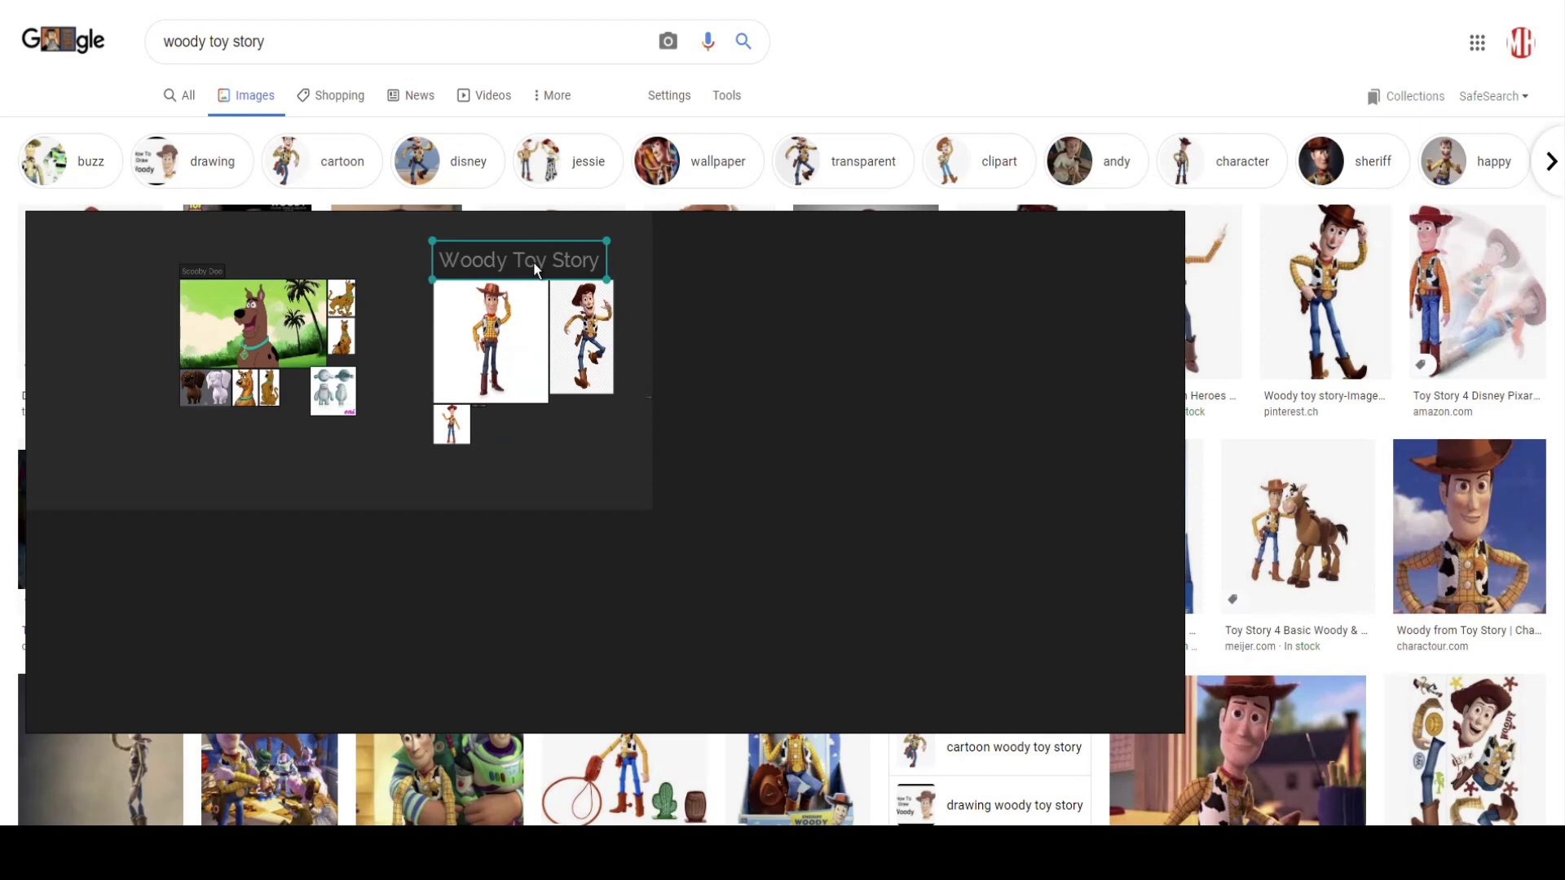
- Zoom the board in and out to look over the Scooby-Doo and Woody groups
{"action": "scroll", "coordinate": [556, 475], "scroll_direction": "up", "scroll_amount": 1}
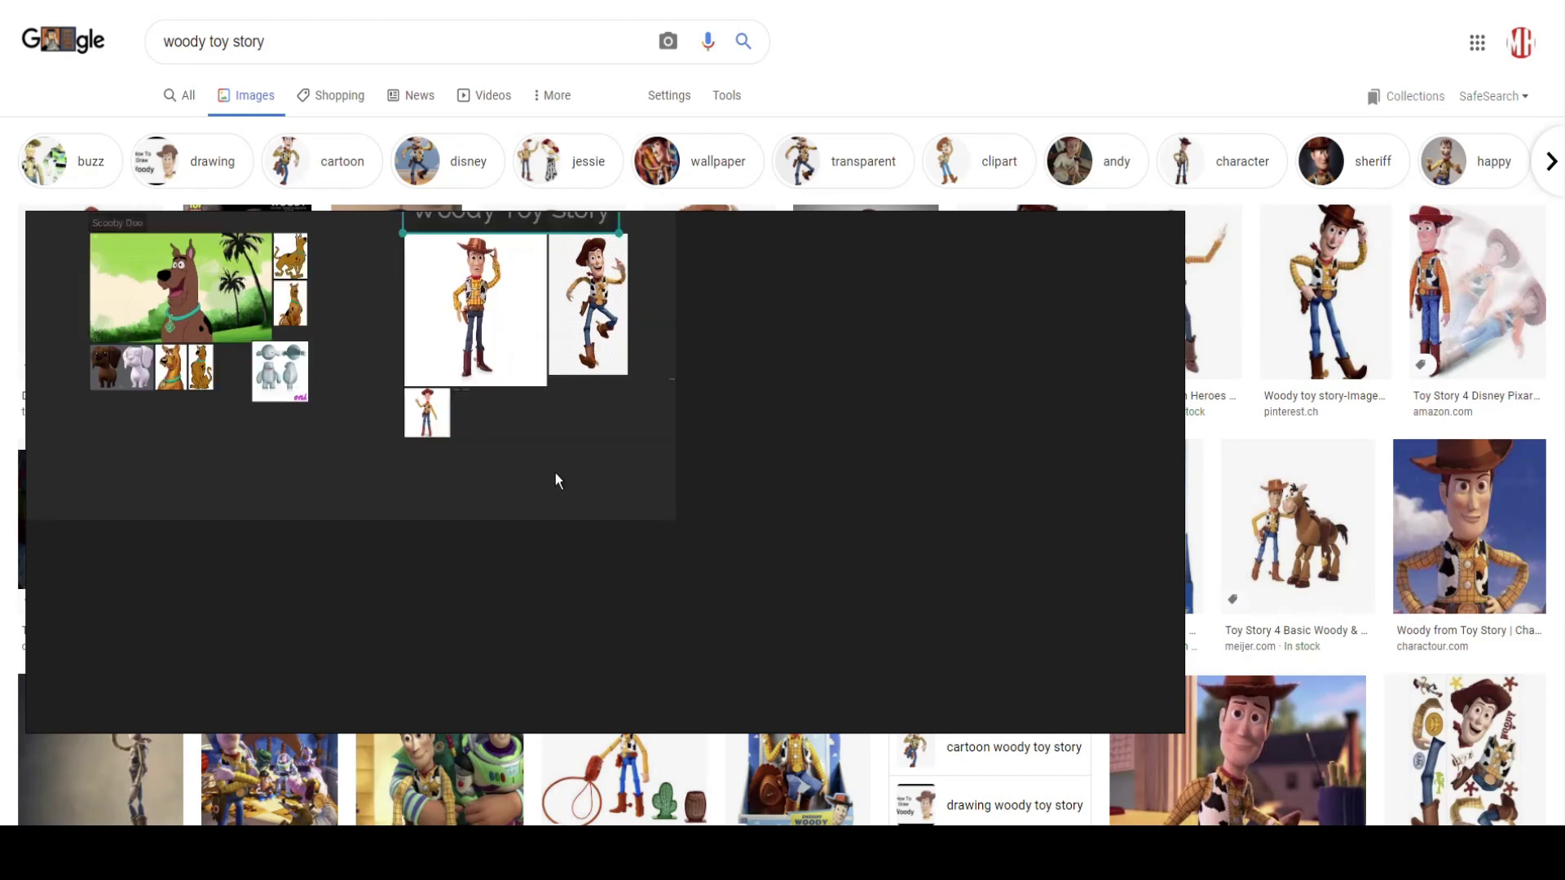
{"action": "scroll", "coordinate": [533, 488], "scroll_direction": "up", "scroll_amount": 1}
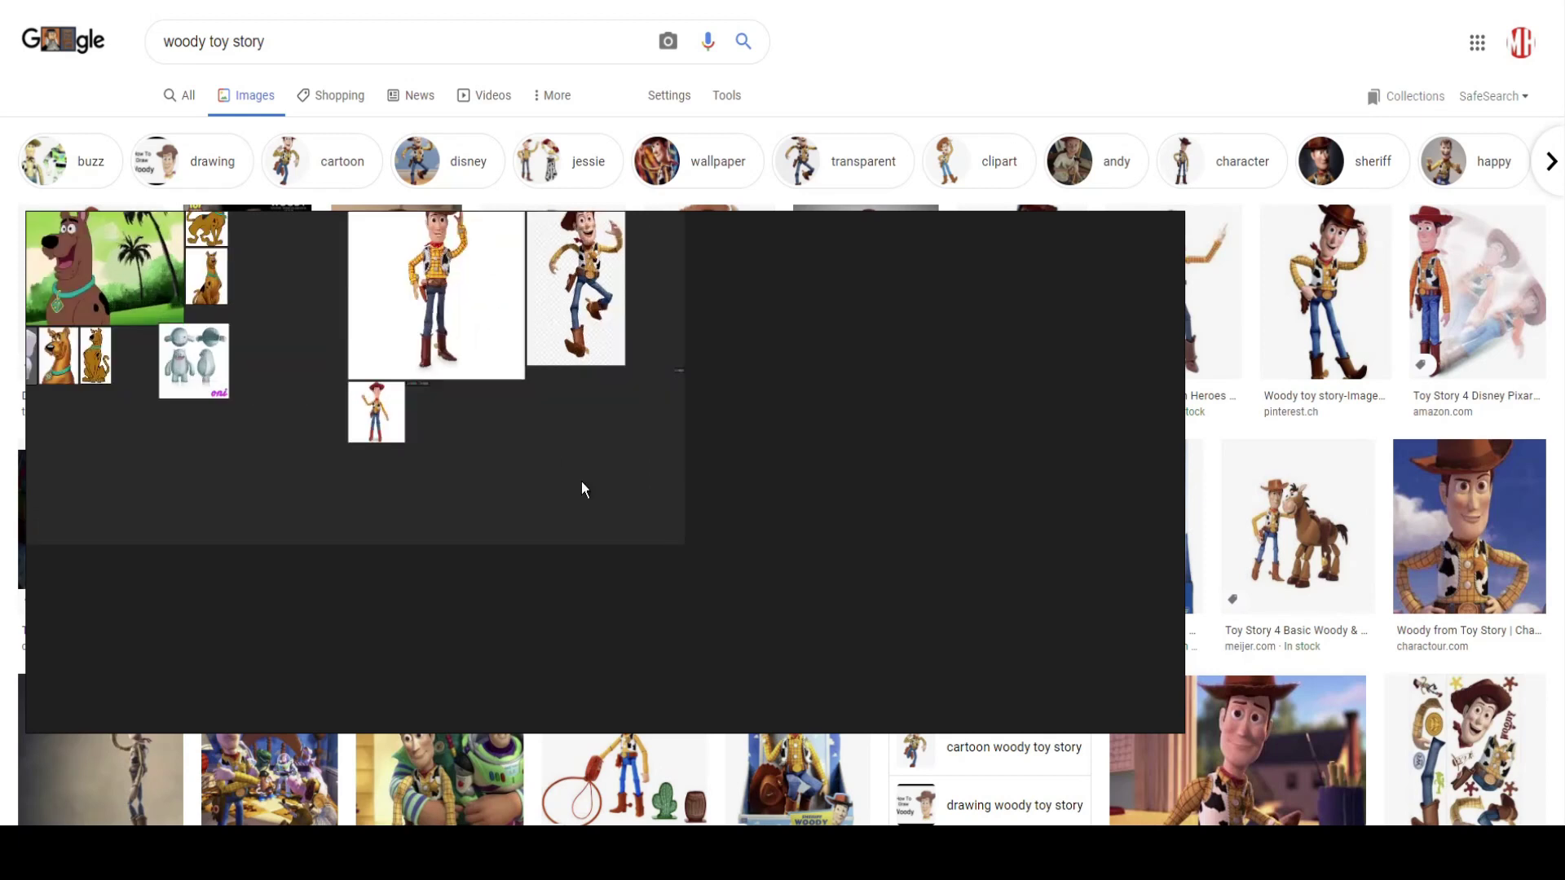
{"action": "scroll", "coordinate": [583, 489], "scroll_direction": "down", "scroll_amount": 1}
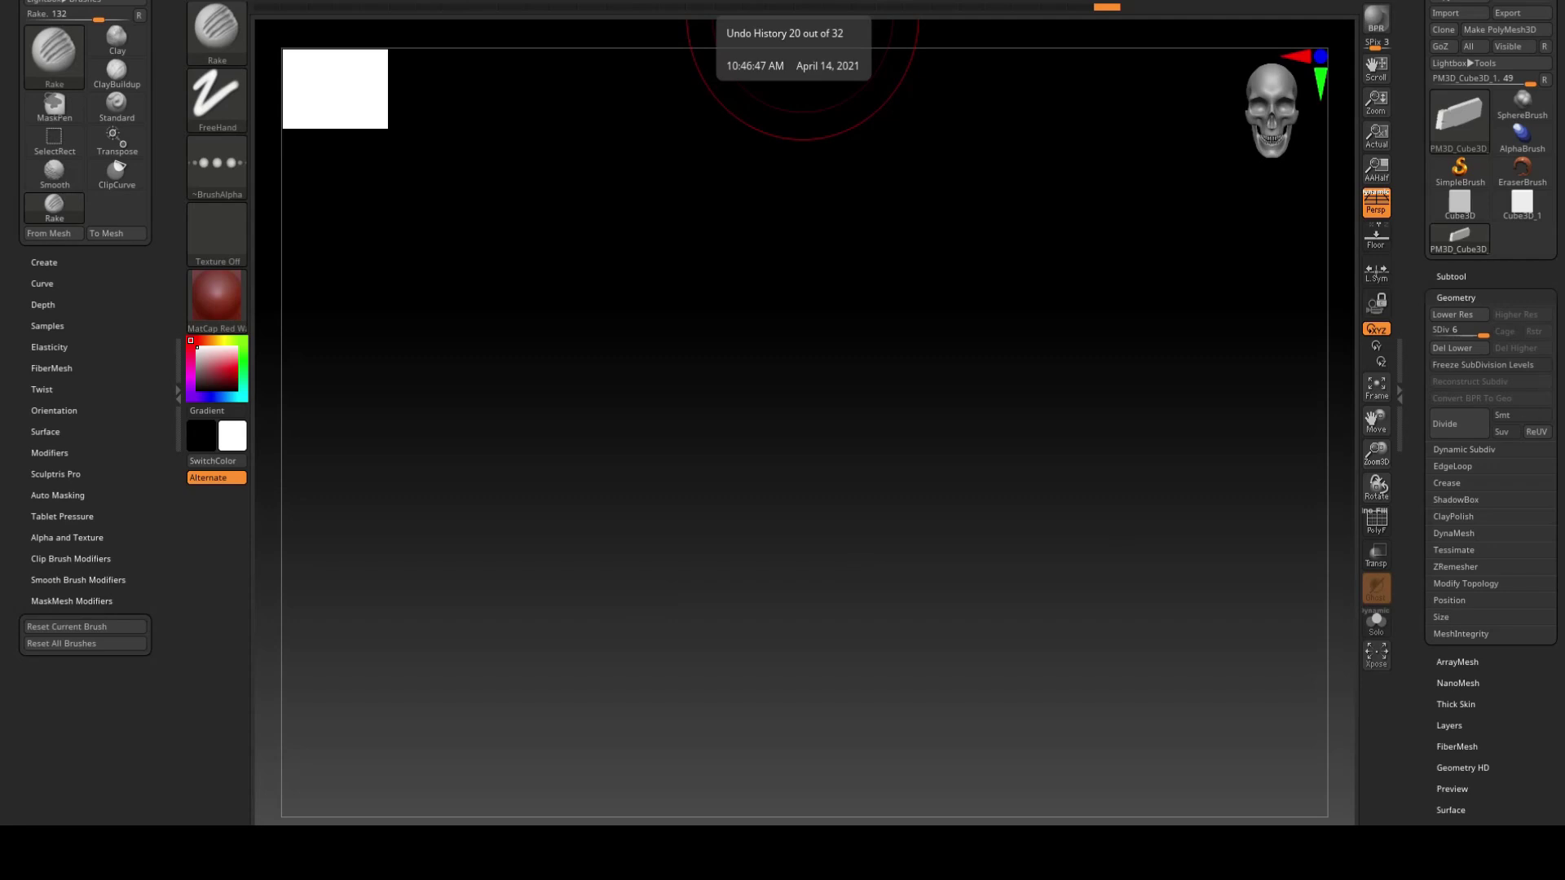
- Shrink the board to a small, narrow window over ZBrush and pan to the Woody Toy Story group
{"action": "left_click_drag", "start_coordinate": [1229, 21], "coordinate": [715, 164]}
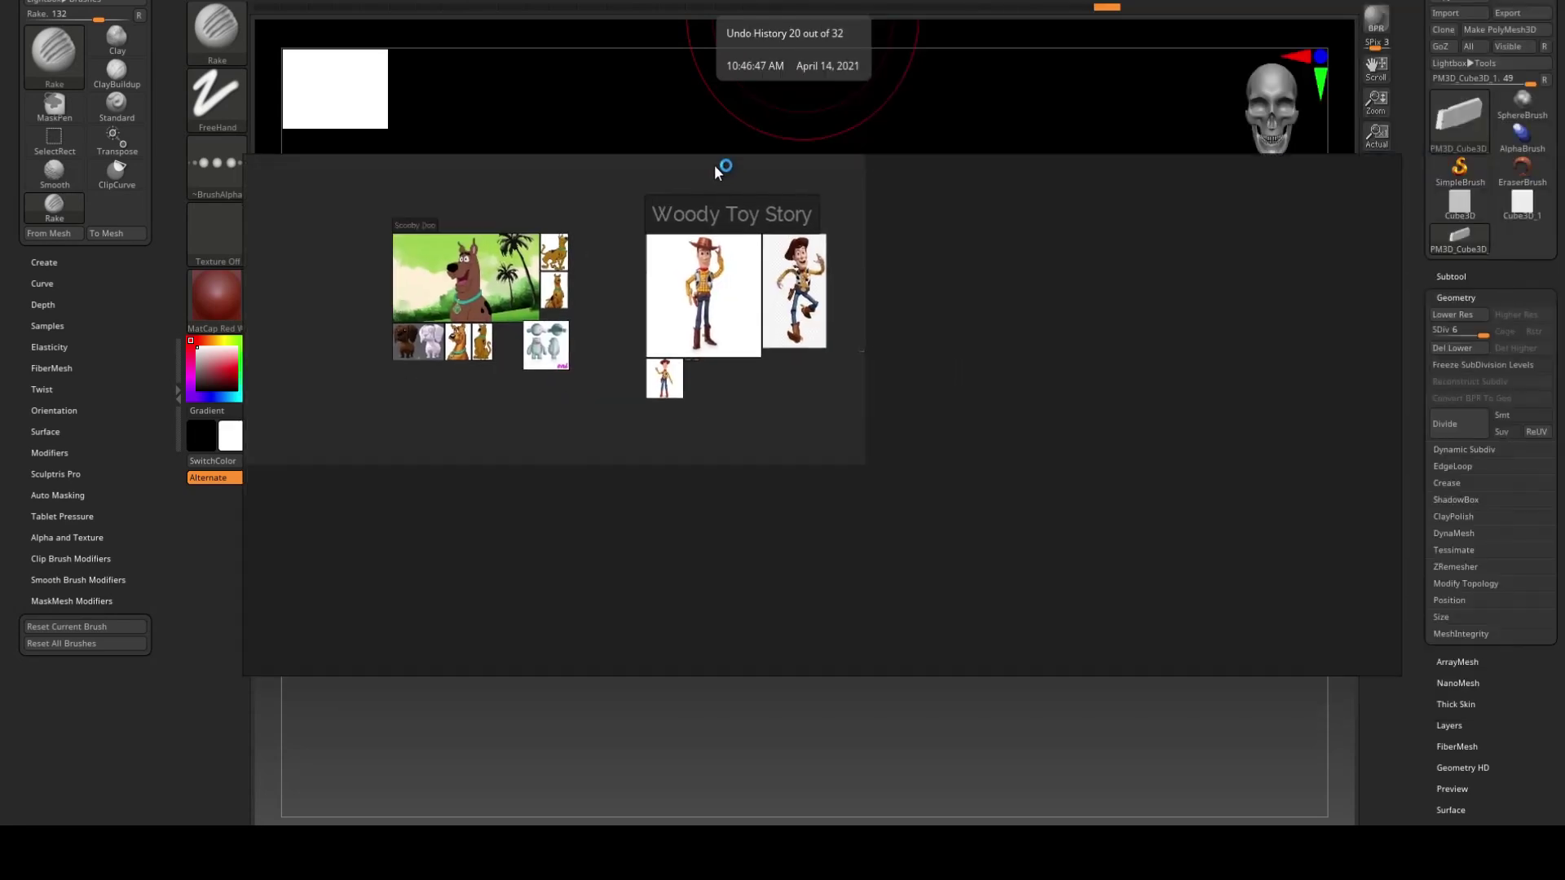
{"action": "left_click_drag", "start_coordinate": [1401, 322], "coordinate": [486, 335]}
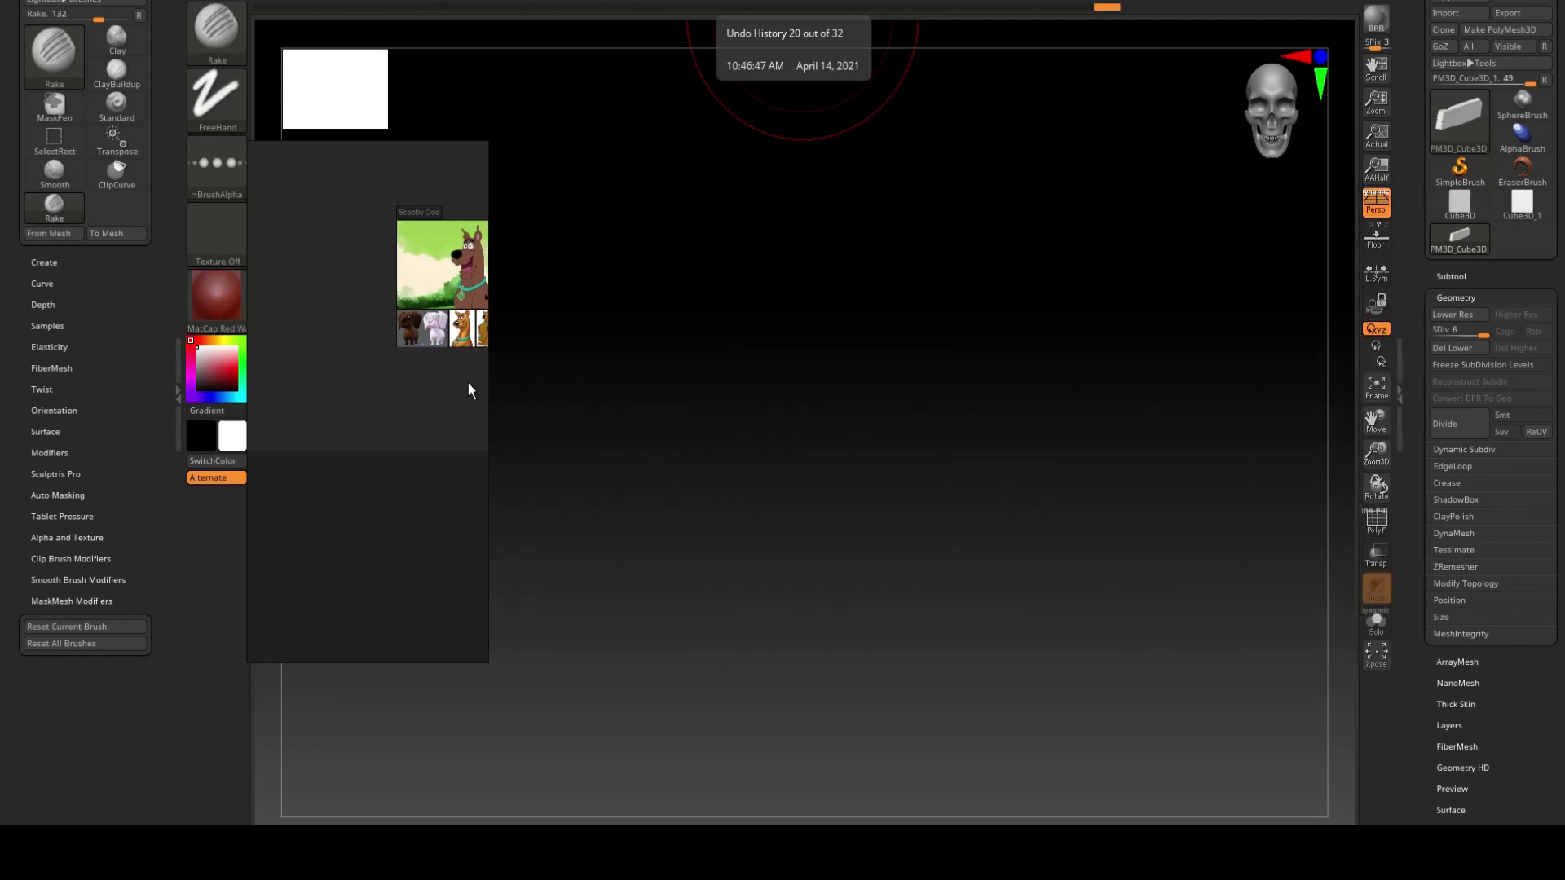
{"action": "left_click_drag", "start_coordinate": [412, 659], "coordinate": [391, 449]}
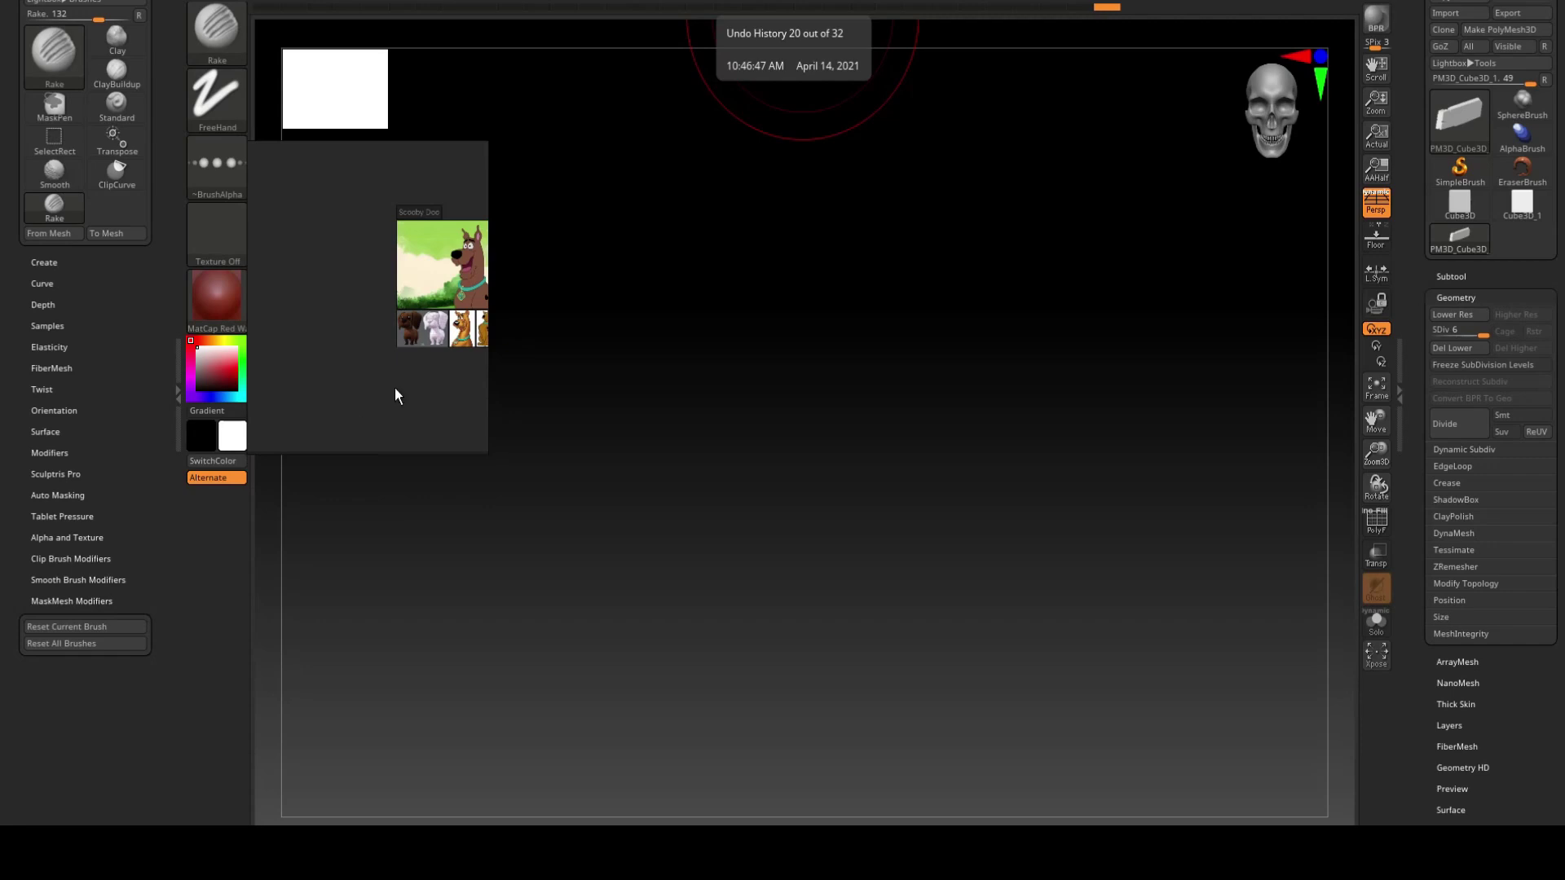
{"action": "left_click_drag", "start_coordinate": [433, 392], "coordinate": [283, 402]}
{"action": "scroll", "coordinate": [368, 405], "scroll_direction": "up", "scroll_amount": 2}
{"action": "scroll", "coordinate": [408, 398], "scroll_direction": "down", "scroll_amount": 4}
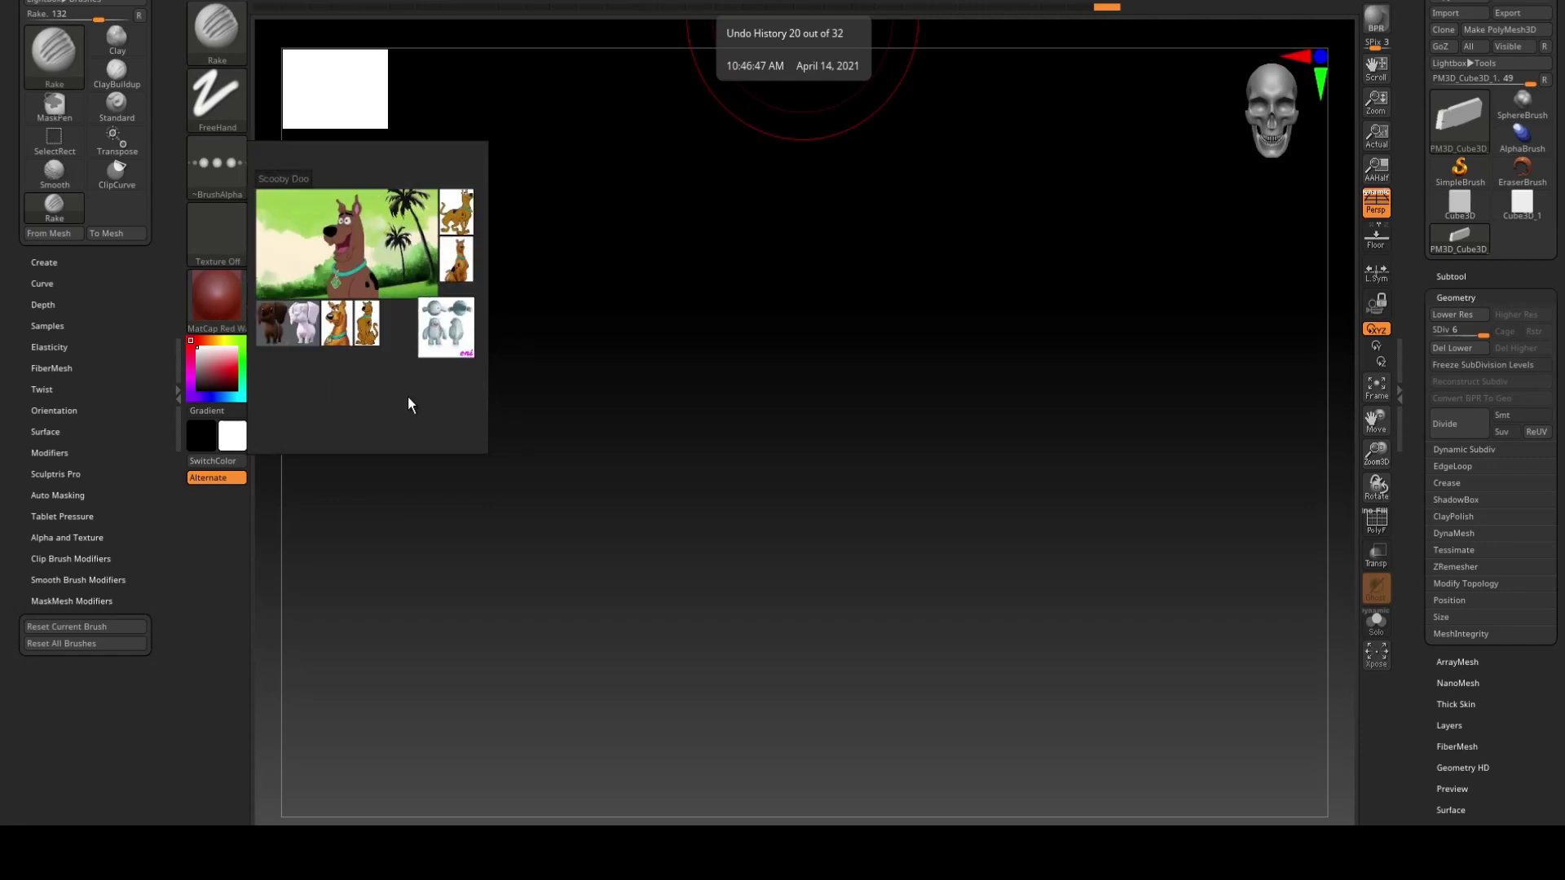
{"action": "left_click_drag", "start_coordinate": [395, 388], "coordinate": [270, 389]}
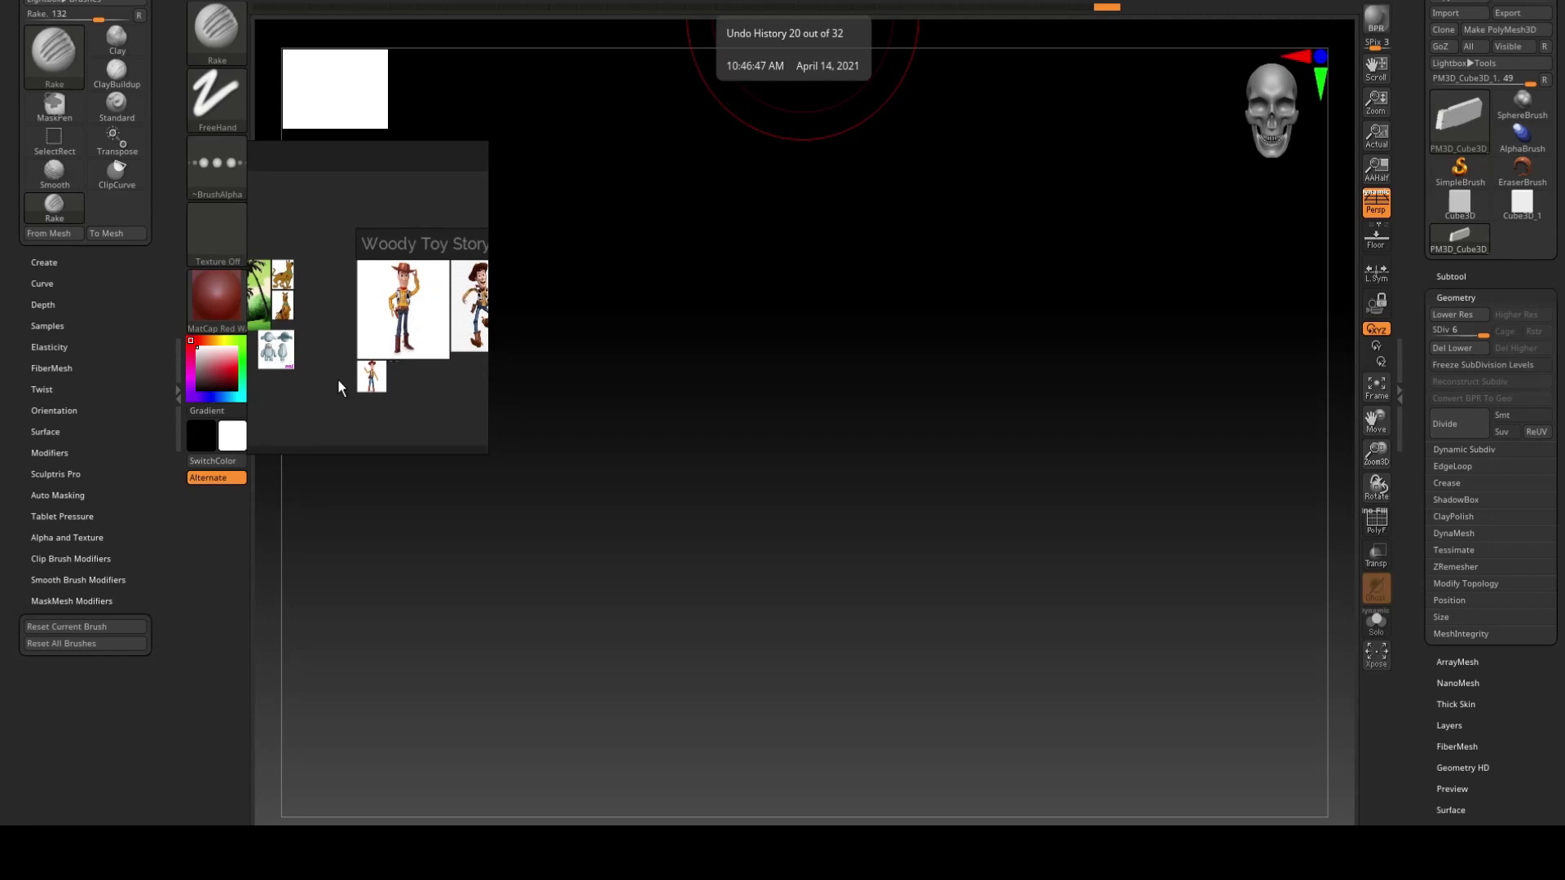
- Frame the standing Woody from hat to chest in the window and move it to the upper left
{"action": "double_click", "coordinate": [414, 309]}
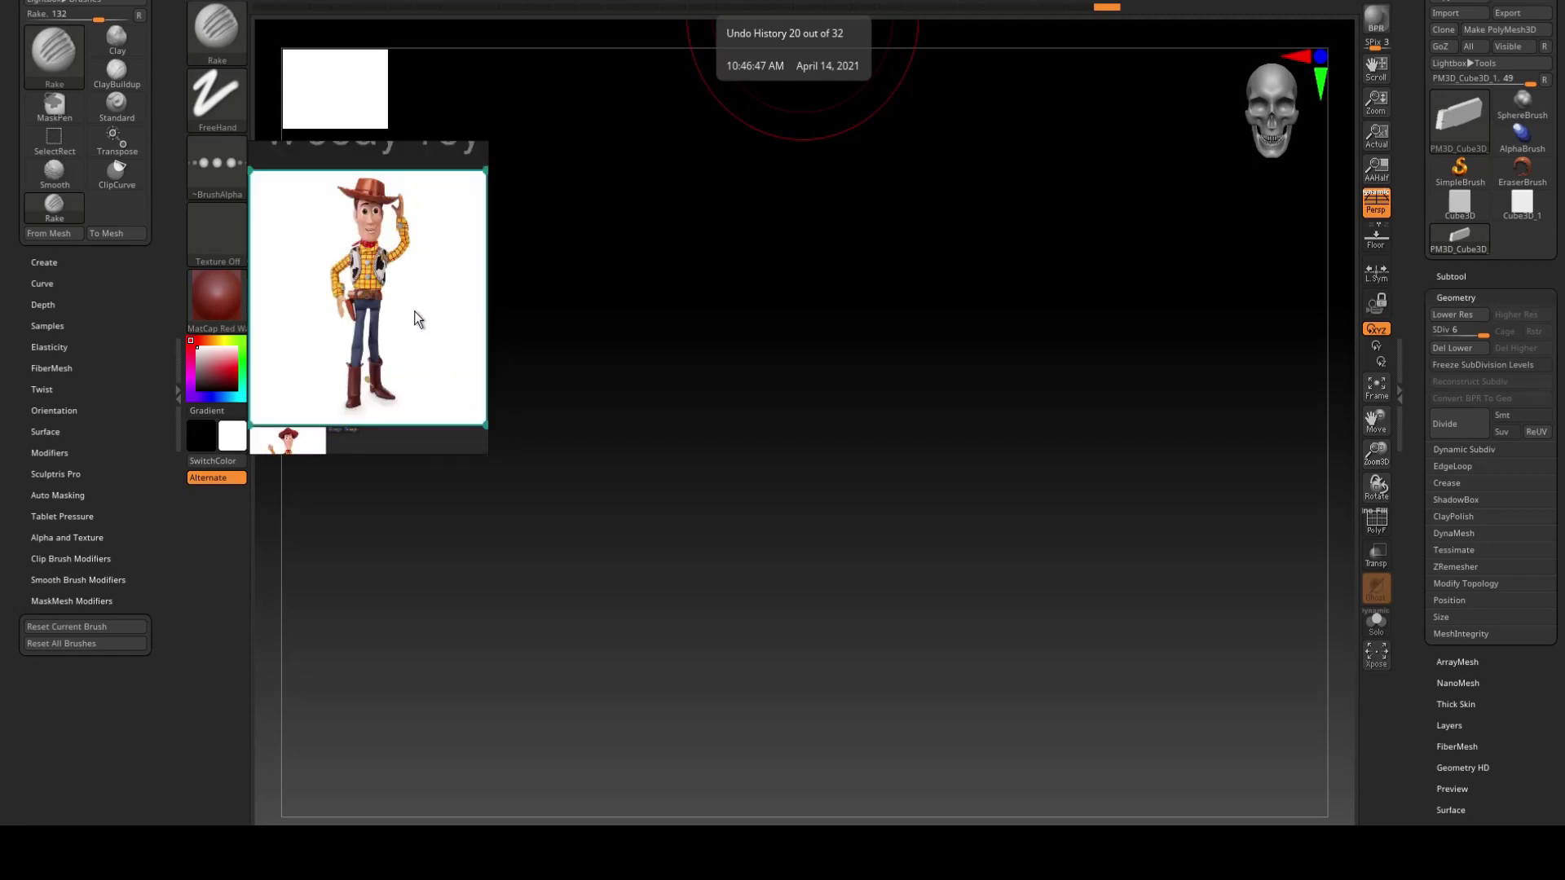
{"action": "left_click_drag", "start_coordinate": [337, 153], "coordinate": [990, 292]}
{"action": "scroll", "coordinate": [1025, 432], "scroll_direction": "up", "scroll_amount": 5}
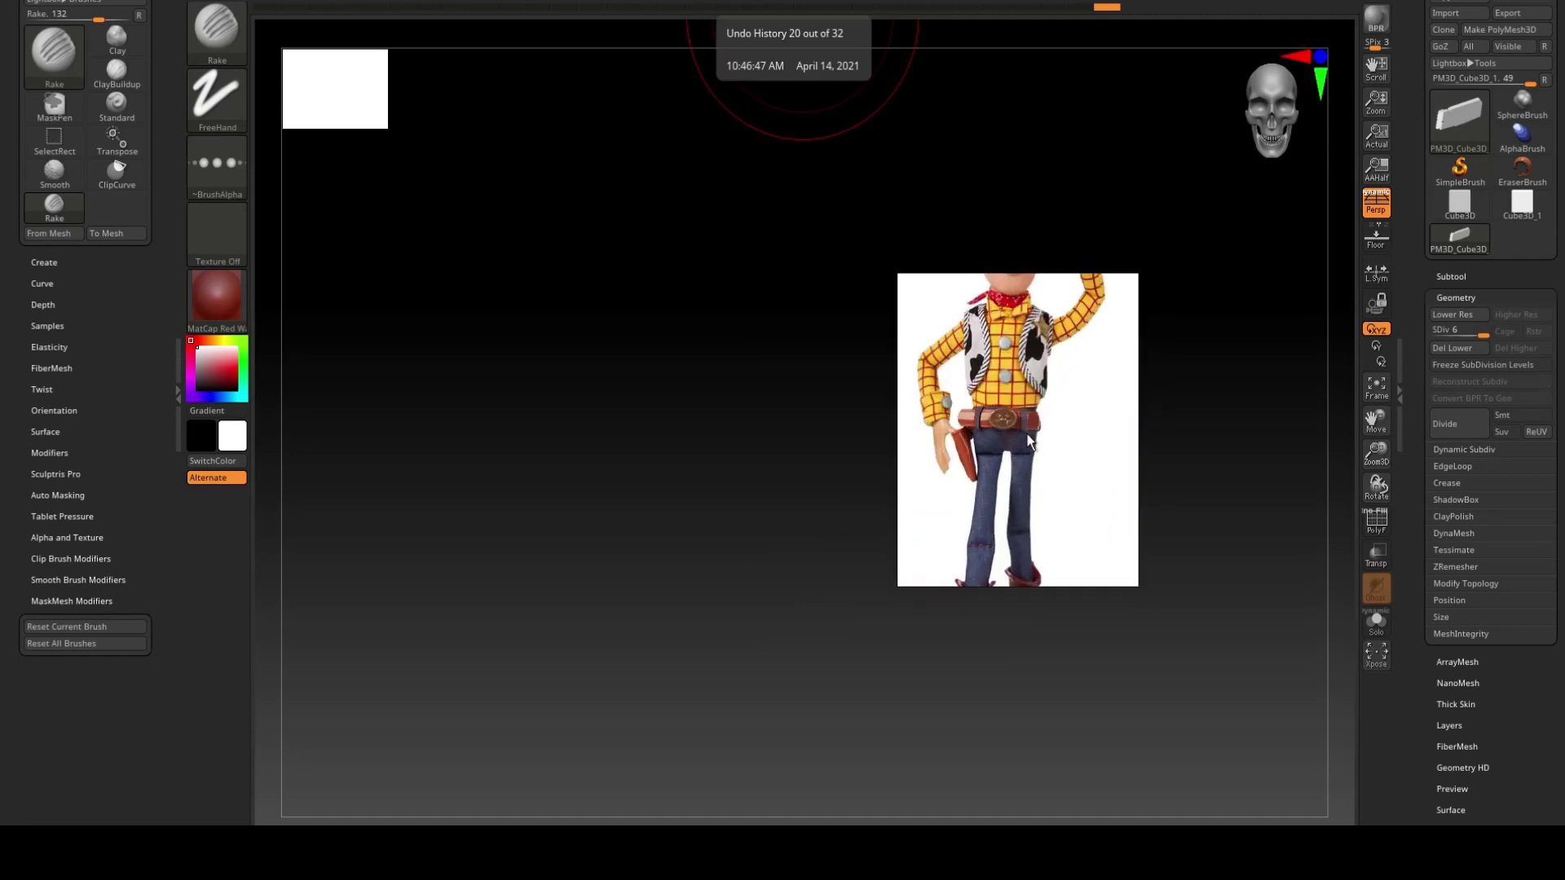
{"action": "scroll", "coordinate": [1026, 440], "scroll_direction": "up", "scroll_amount": 2}
{"action": "mouse_move", "coordinate": [1090, 390]}
{"action": "left_mouse_down"}
{"action": "mouse_move", "coordinate": [1069, 536]}
{"action": "mouse_move", "coordinate": [1072, 387]}
{"action": "left_mouse_up"}
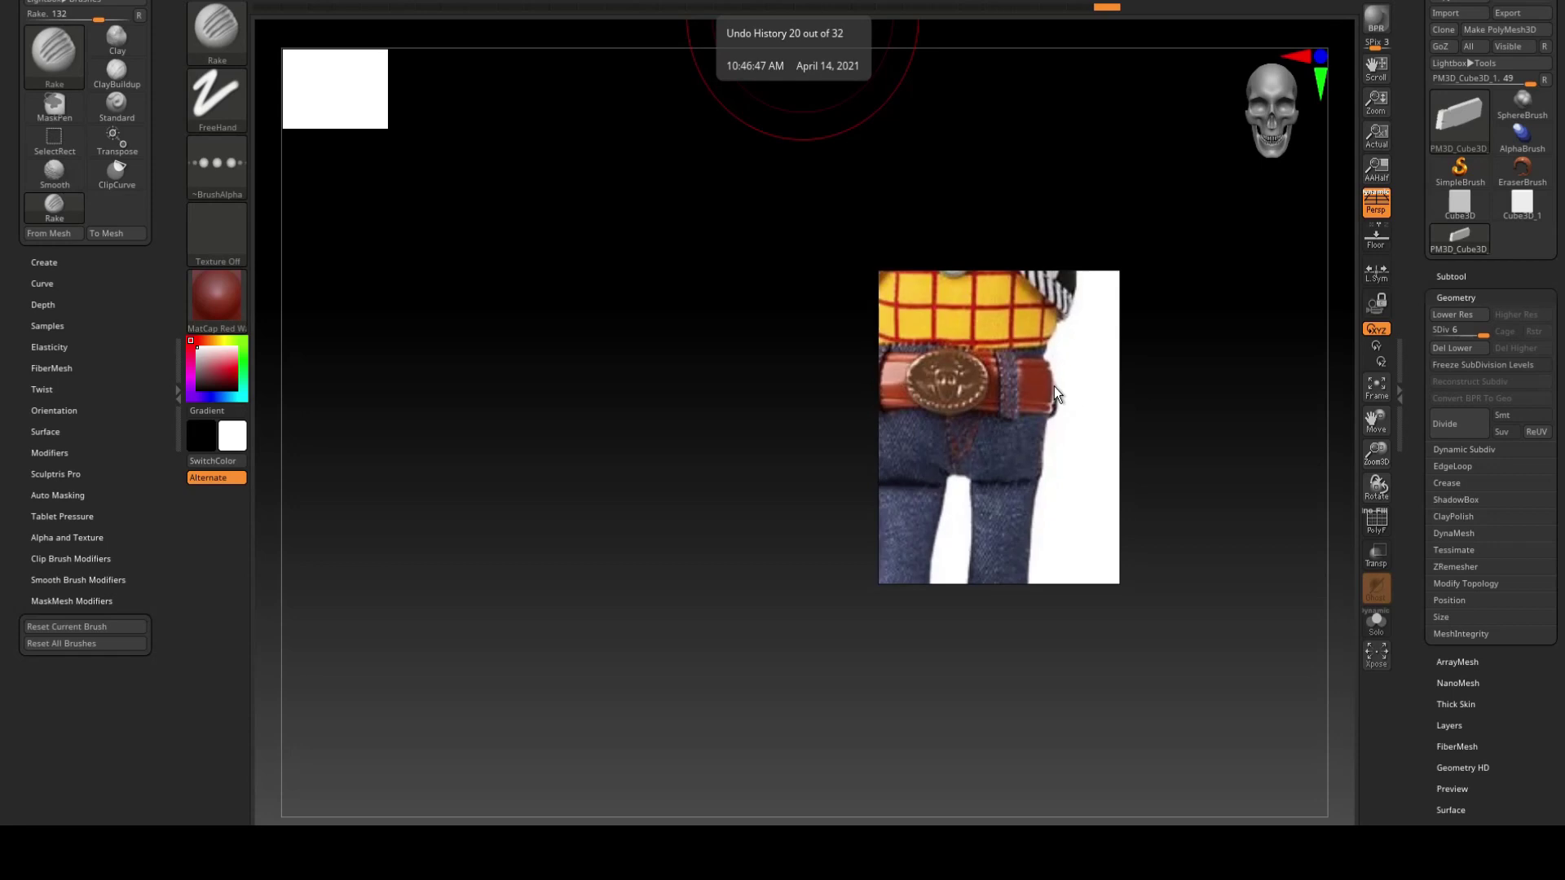
{"action": "scroll", "coordinate": [1054, 387], "scroll_direction": "down", "scroll_amount": 6}
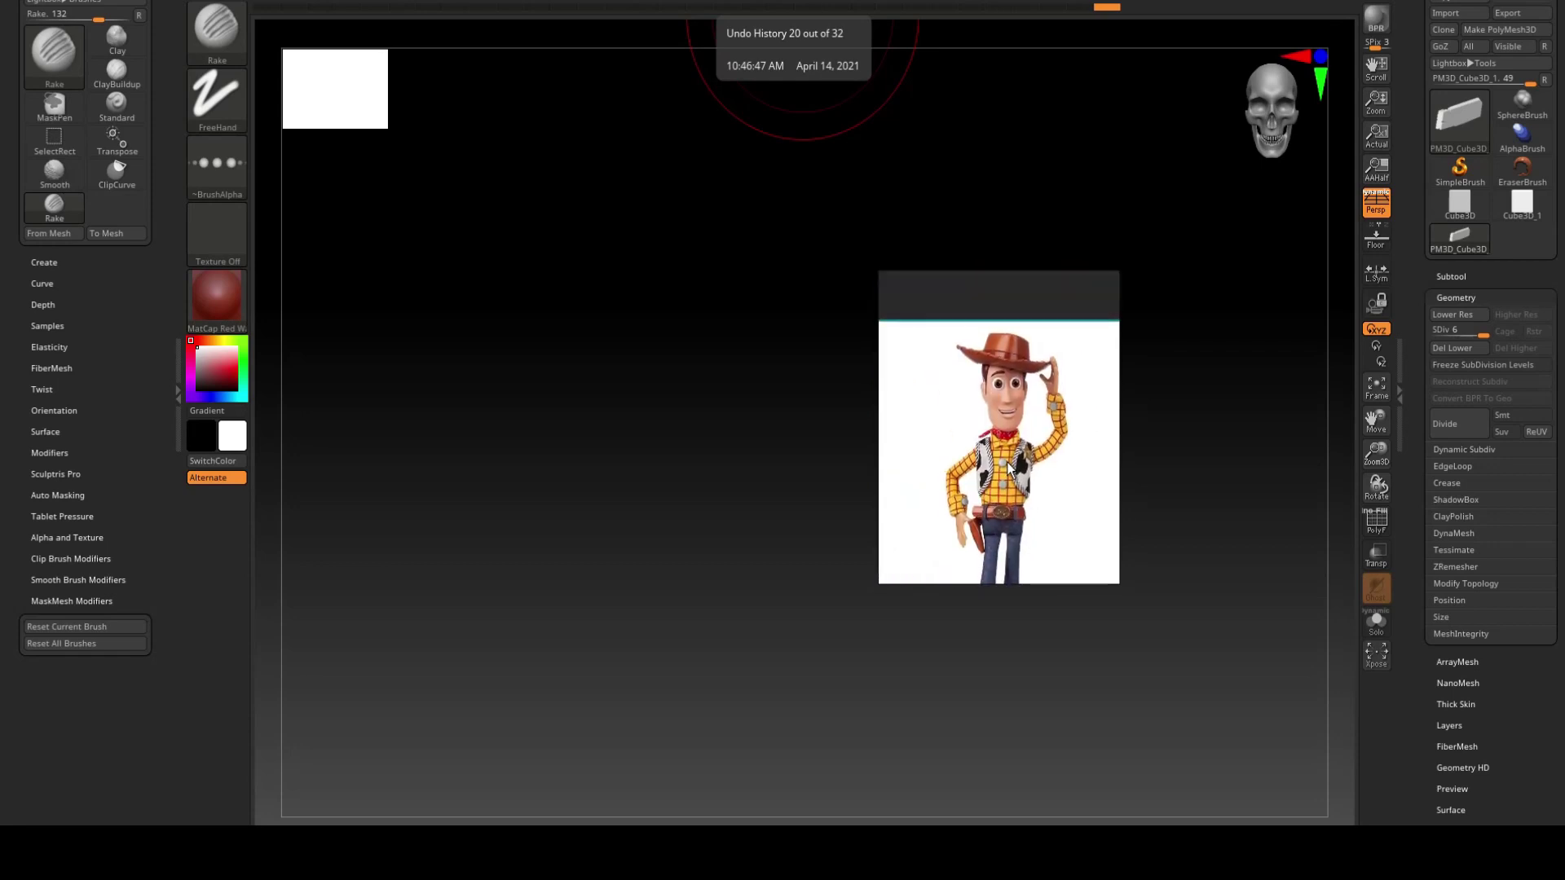
{"action": "right_click", "coordinate": [995, 409]}
{"action": "left_click", "coordinate": [960, 413]}
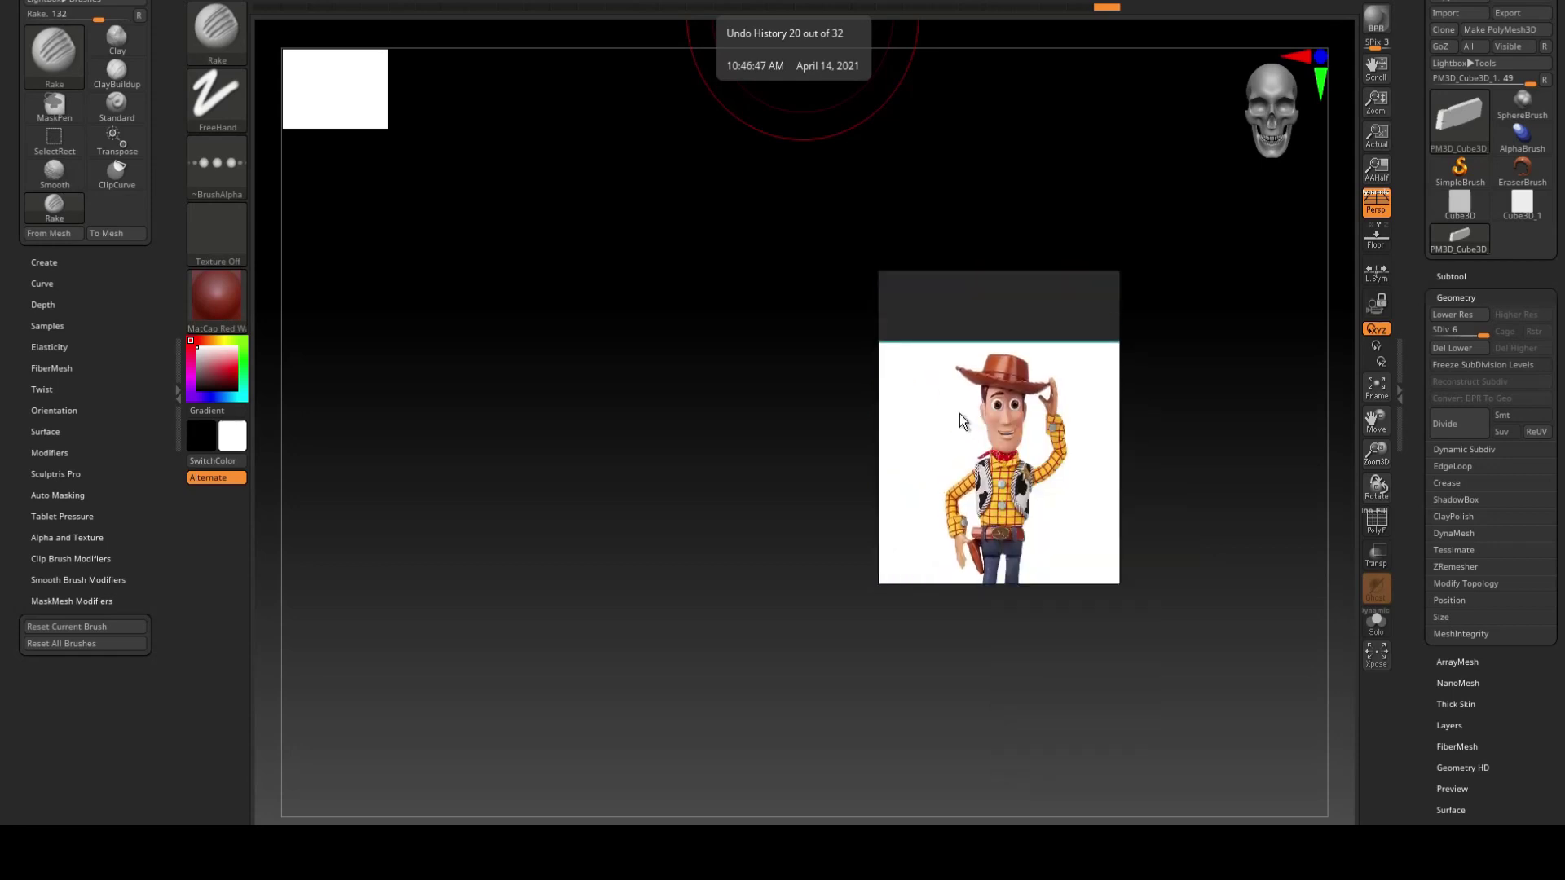
{"action": "scroll", "coordinate": [970, 419], "scroll_direction": "up", "scroll_amount": 3}
{"action": "left_click_drag", "start_coordinate": [978, 303], "coordinate": [455, 254]}
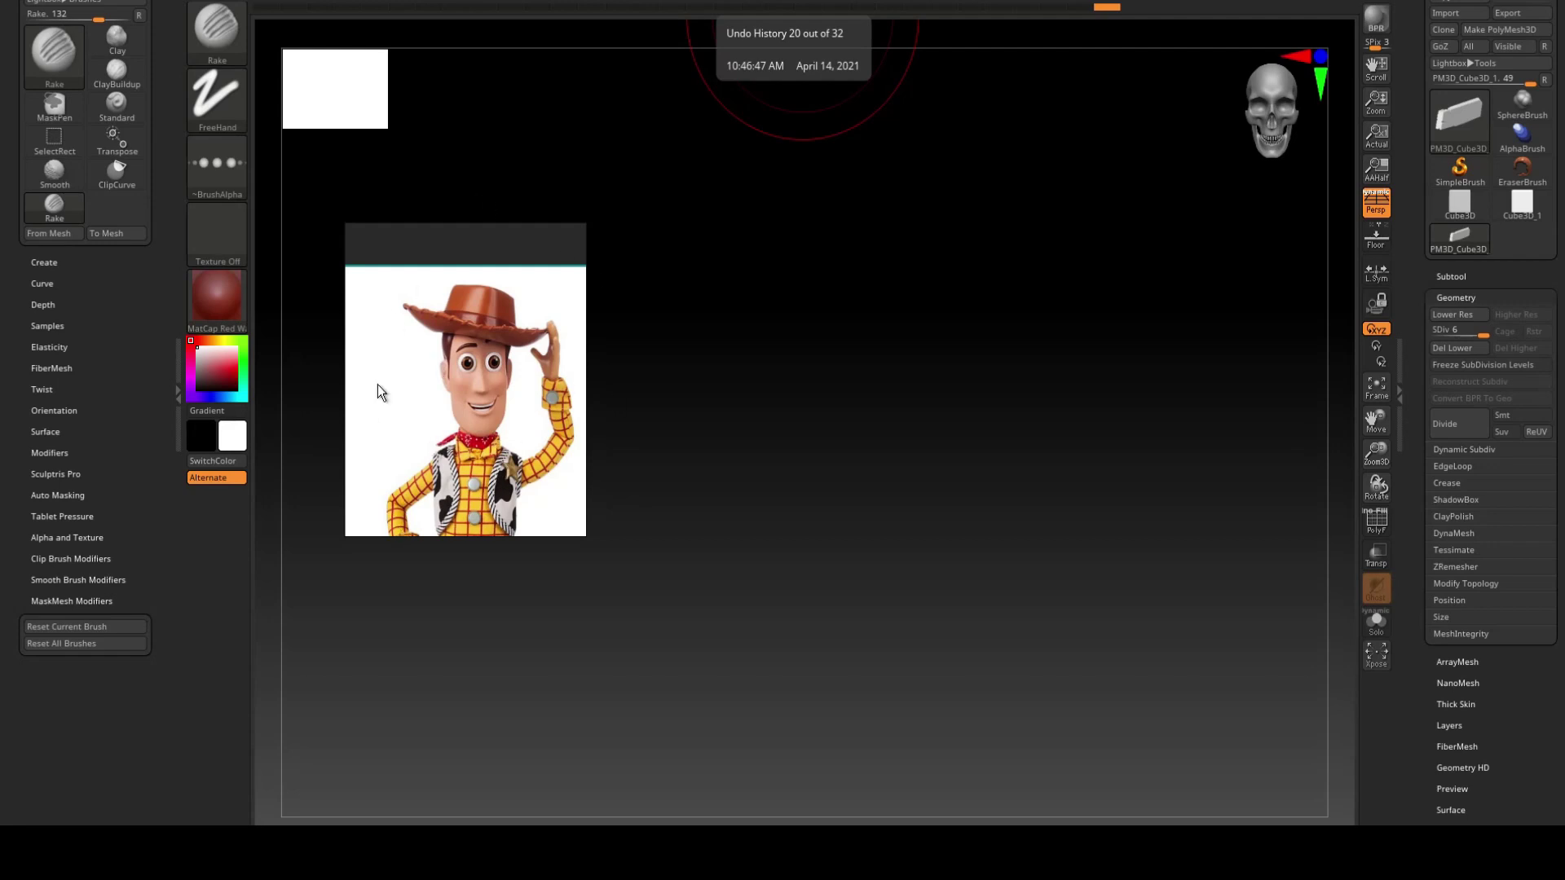
- Open PureRef Settings from the context menu and drag the dialog right, off the Woody image
{"action": "right_click", "coordinate": [429, 365]}
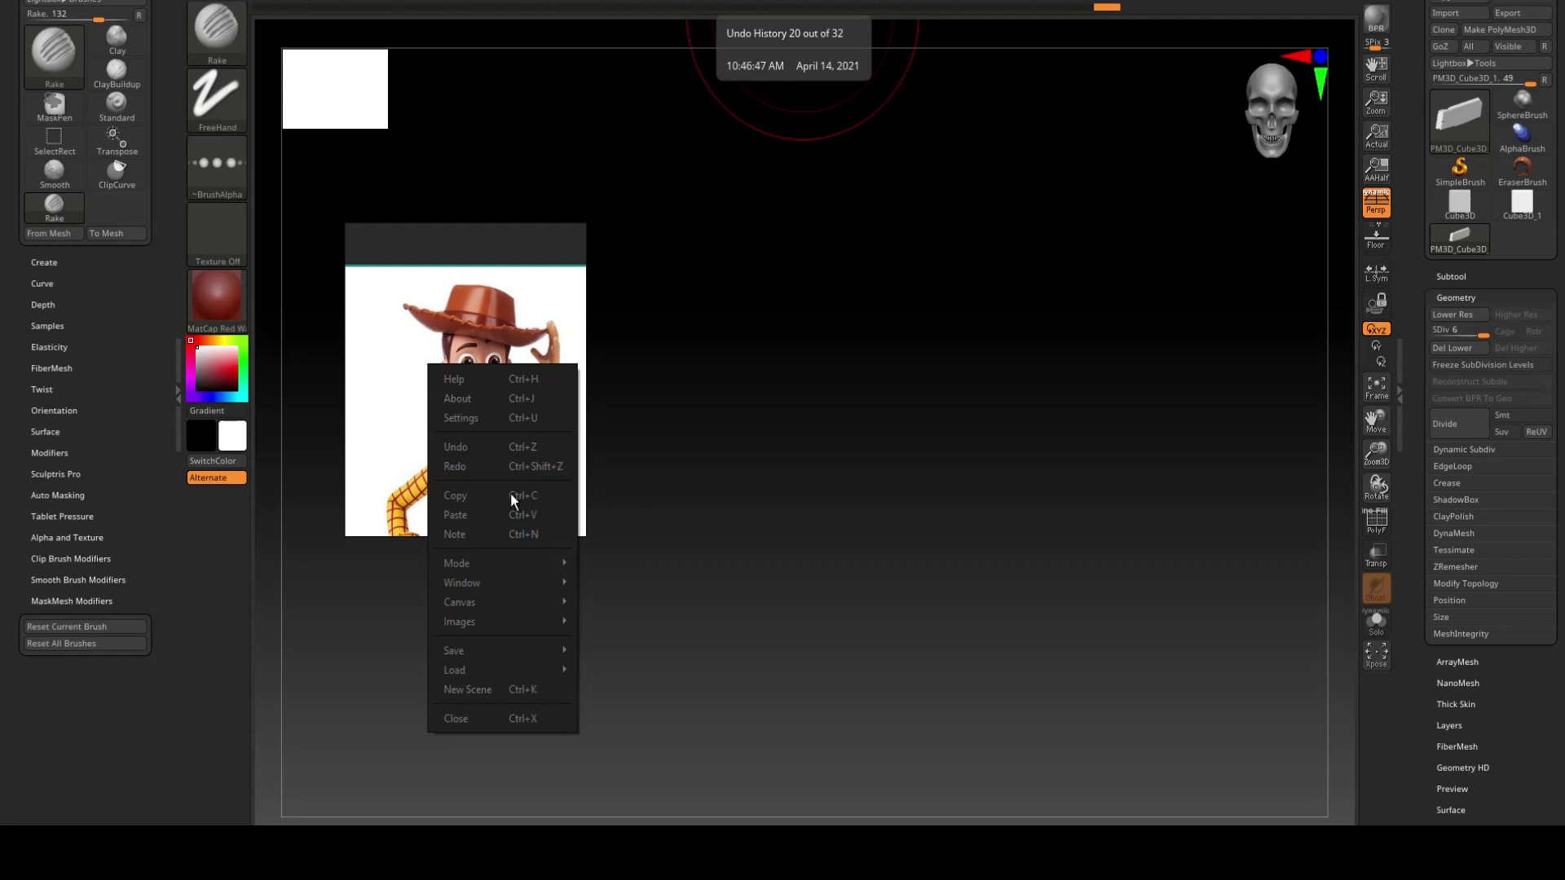
{"action": "left_click", "coordinate": [465, 418]}
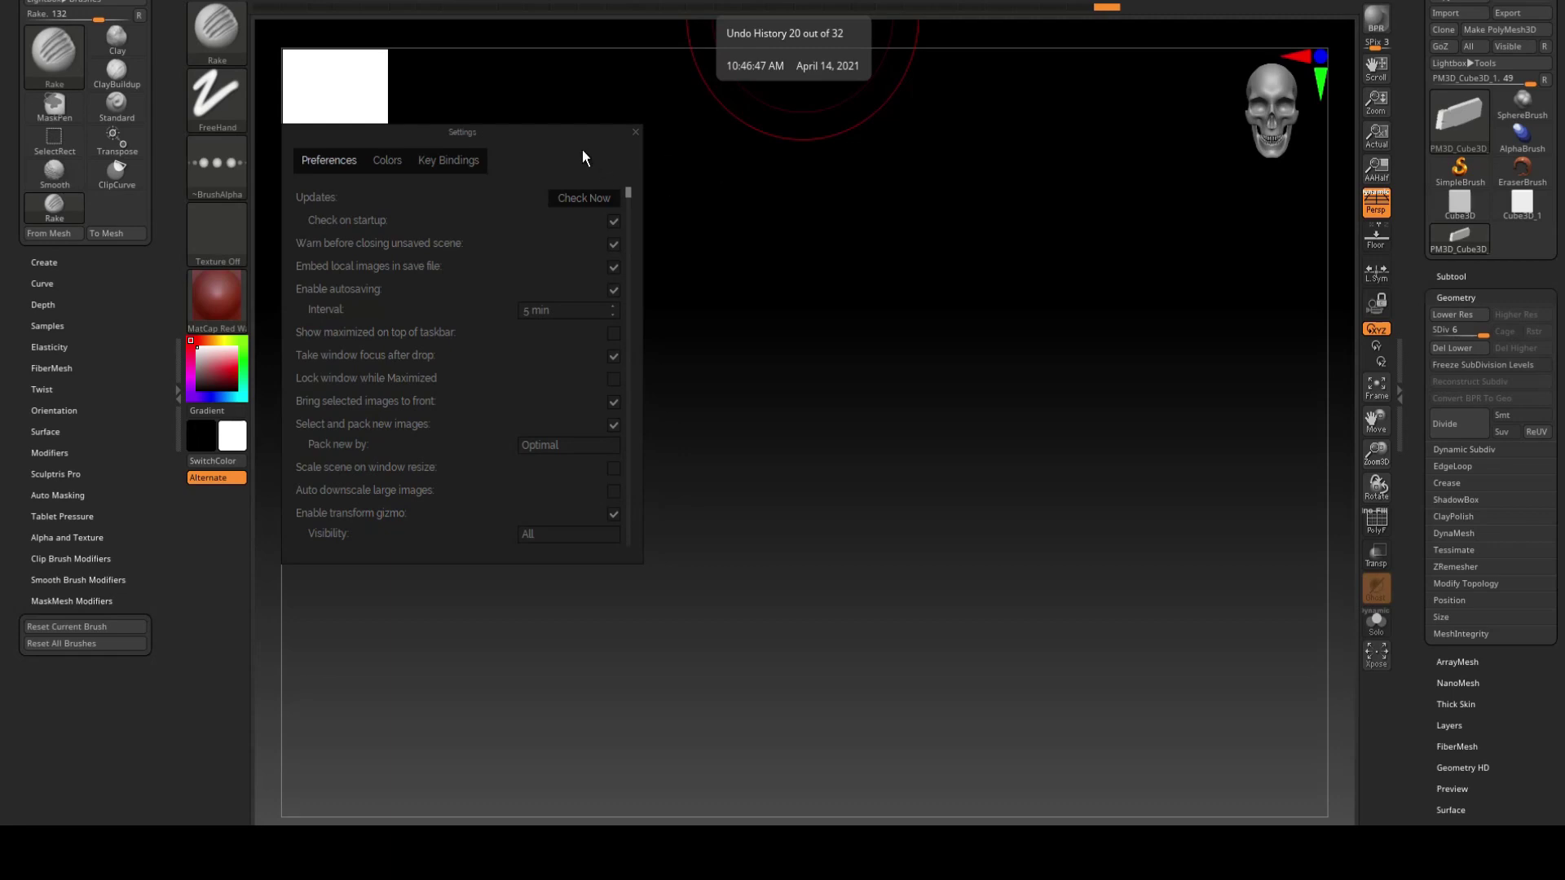
{"action": "left_click_drag", "start_coordinate": [557, 132], "coordinate": [1159, 318]}
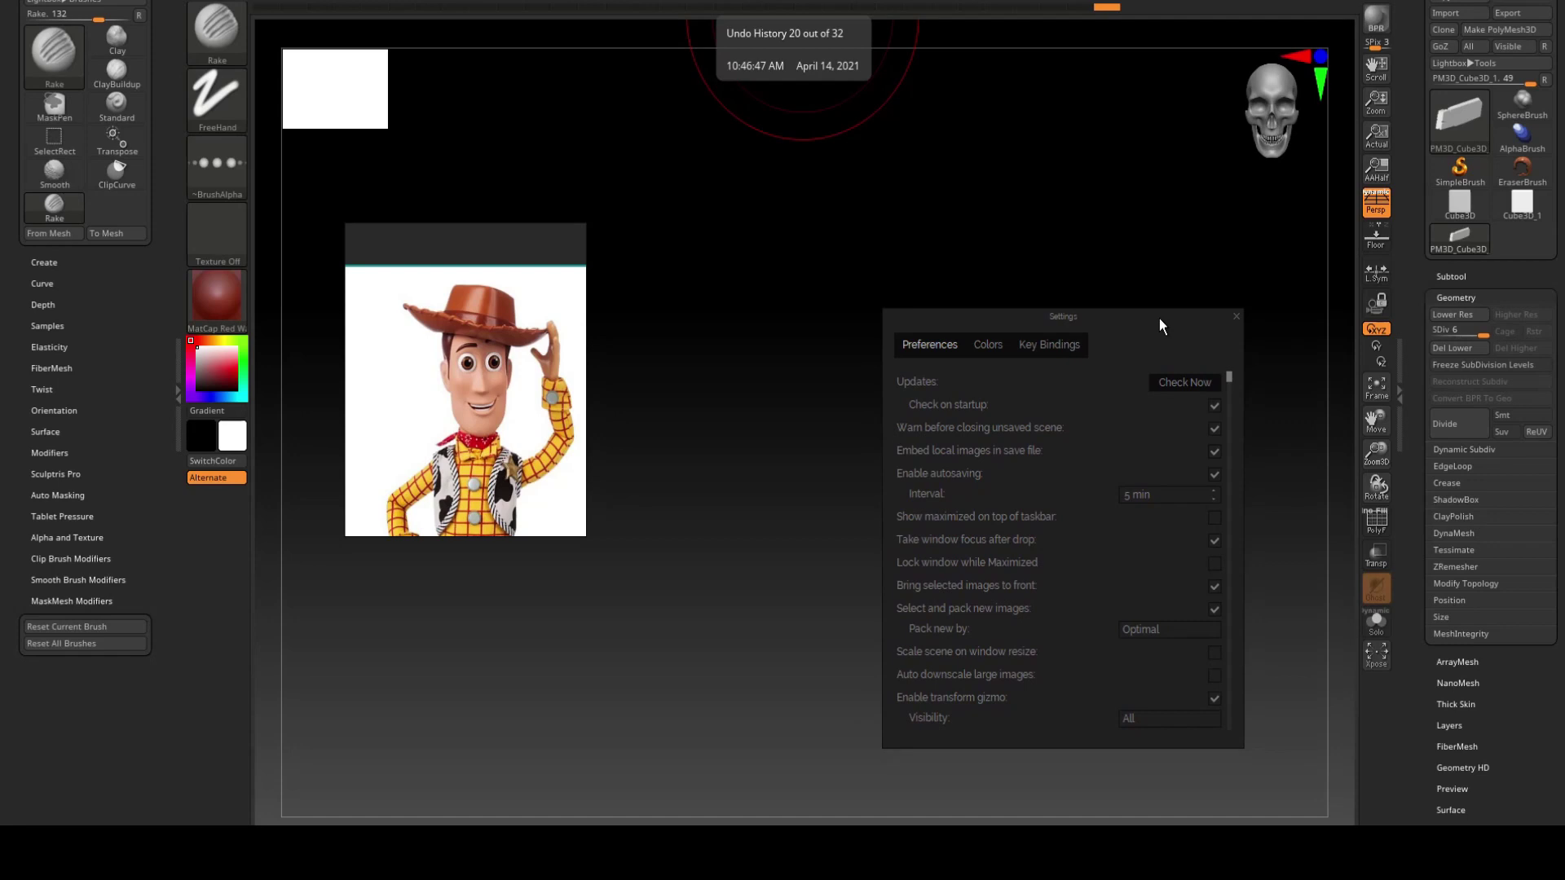